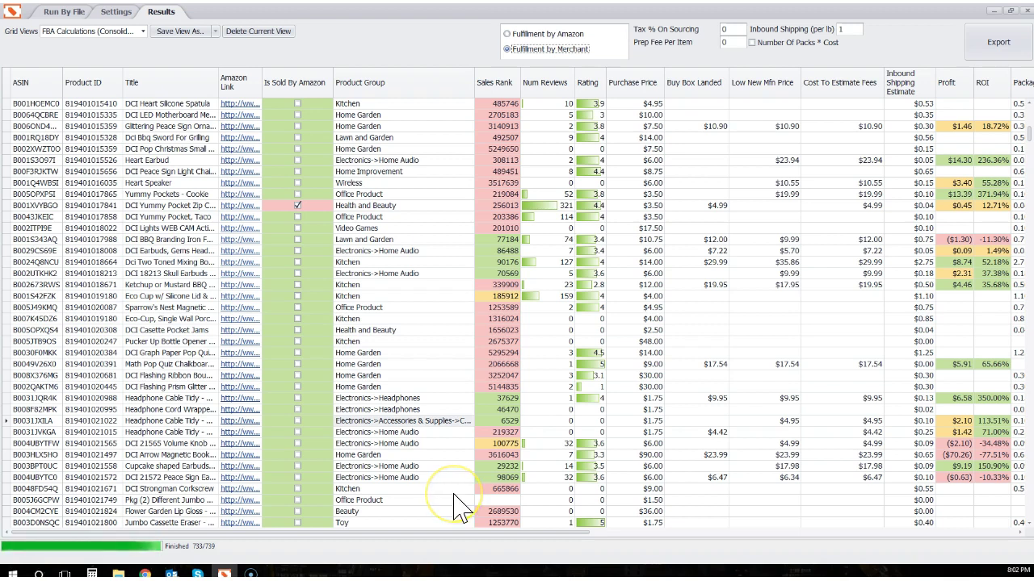
Open the Conditional Formatting rules manager from the Product Group column header.
drag(162, 533, 35, 496)
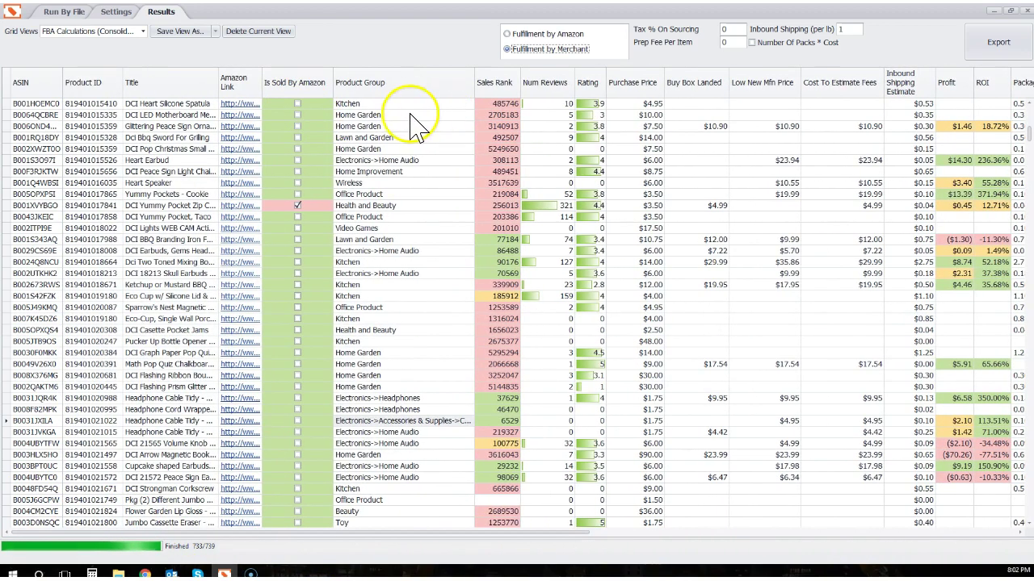
scroll(372, 162, up, 10)
scroll(412, 185, up, 4)
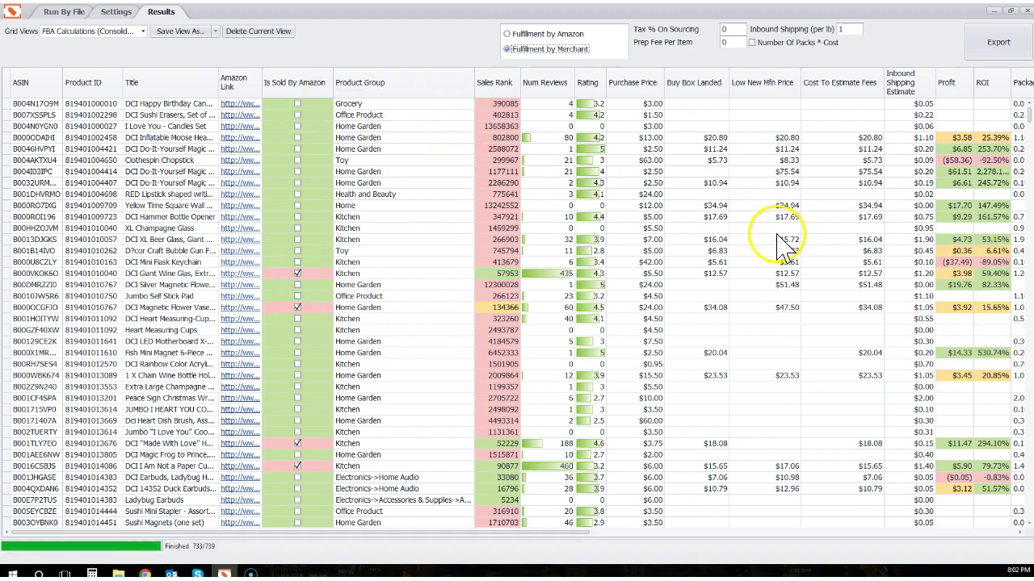
right_click(407, 98)
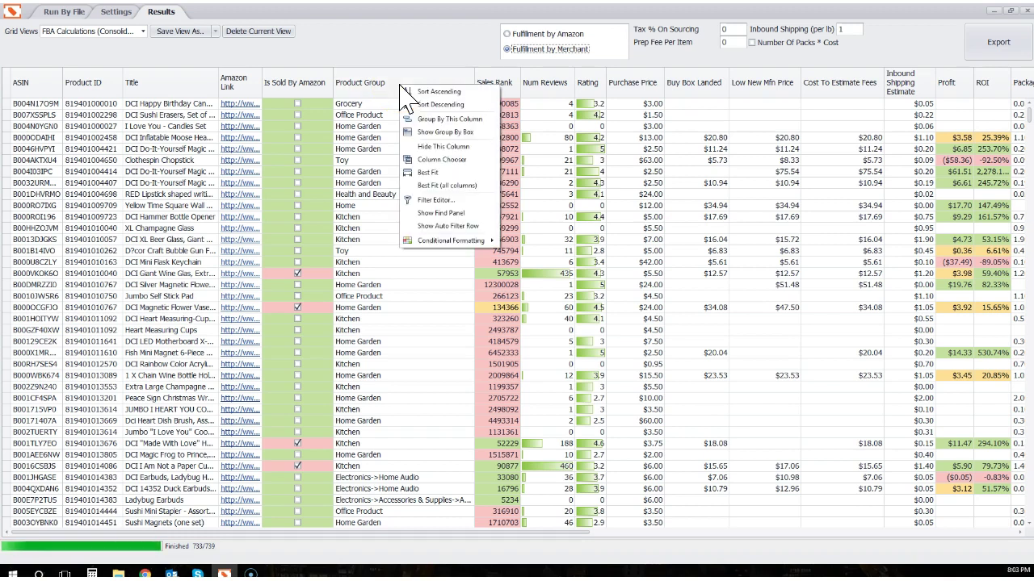
mouse_move(450, 248)
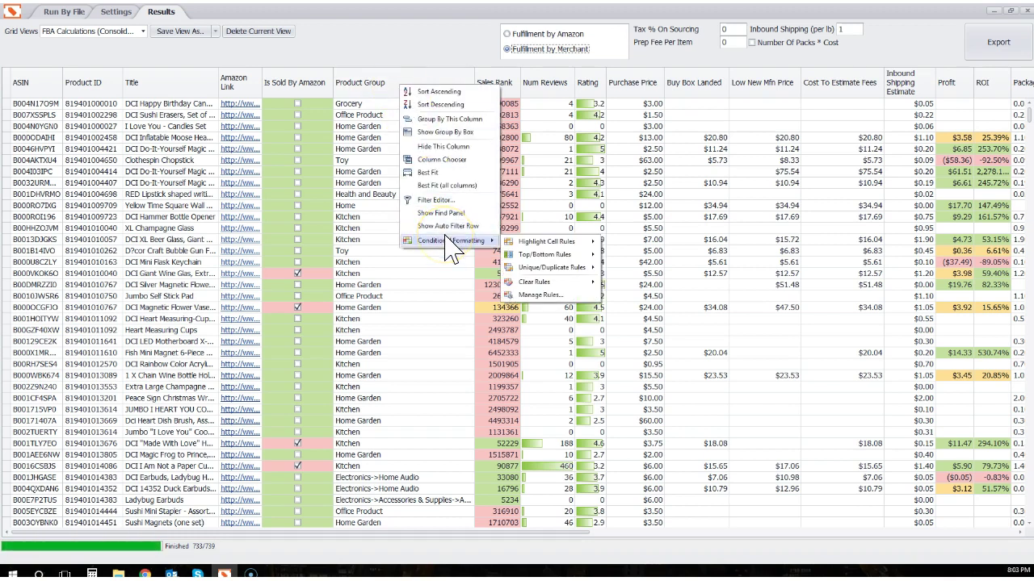
click(548, 296)
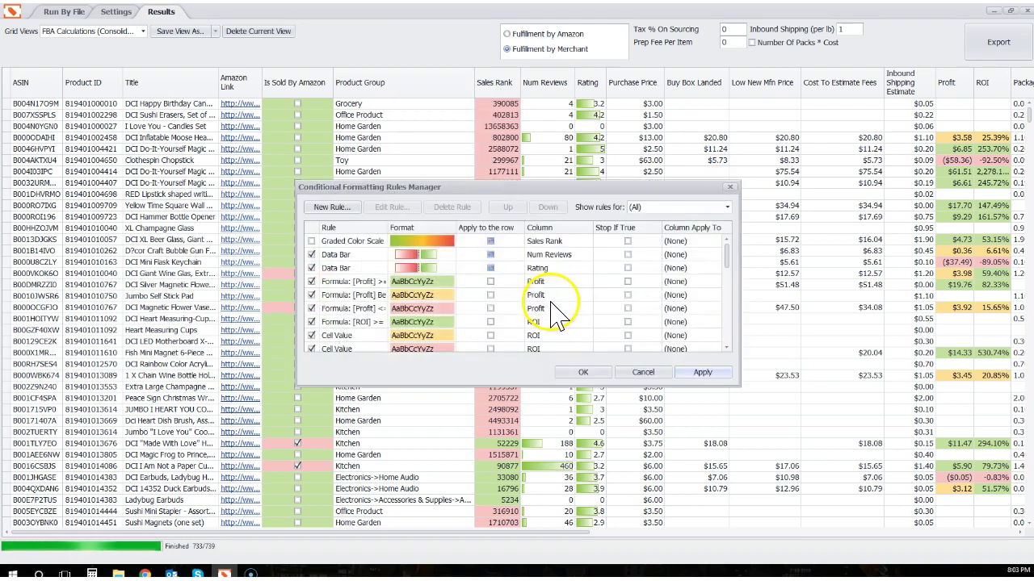
Scroll through the formatting rules list and select the ROI cell value rule.
click(546, 310)
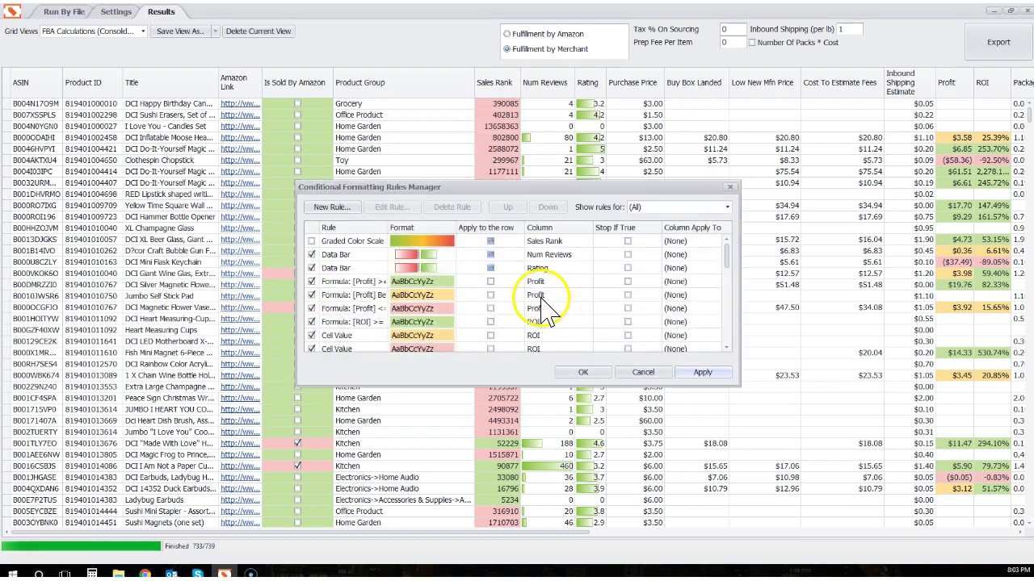
scroll(547, 310, down, 3)
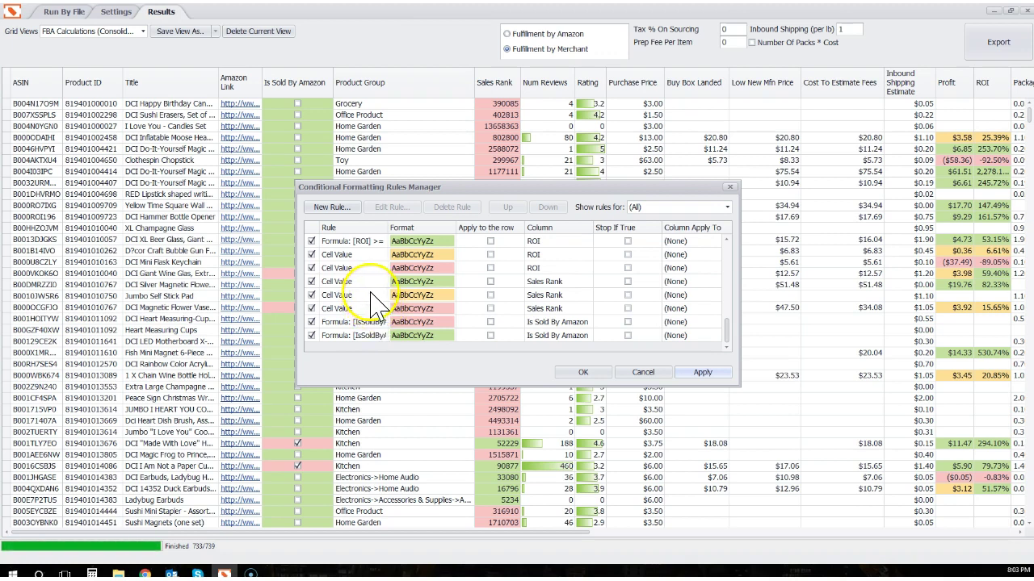
scroll(372, 295, up, 1)
click(371, 296)
scroll(371, 296, up, 1)
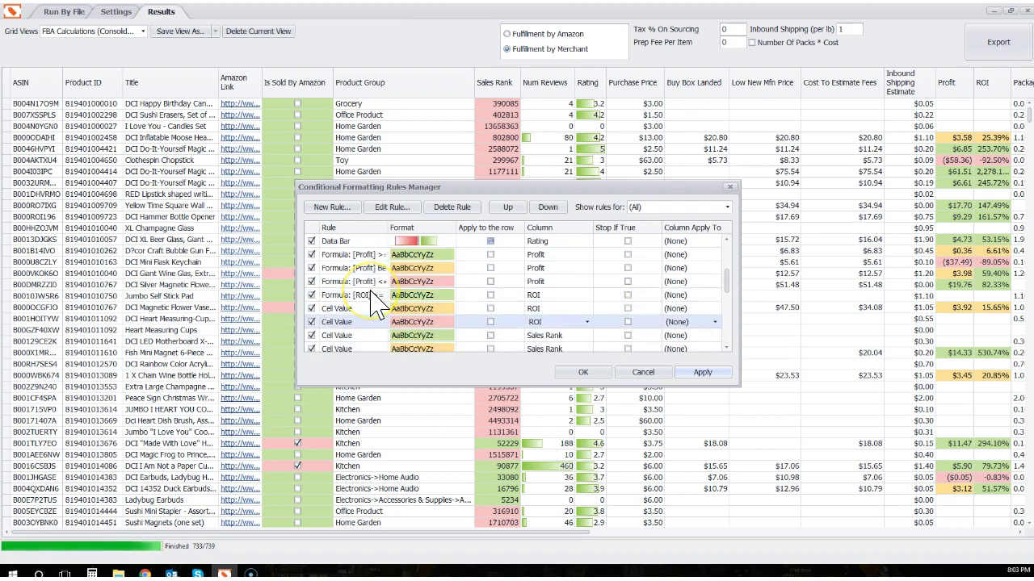
Inspect the Profit >= $4.00 rule, cancel the editor, and close the rules manager.
double_click(361, 254)
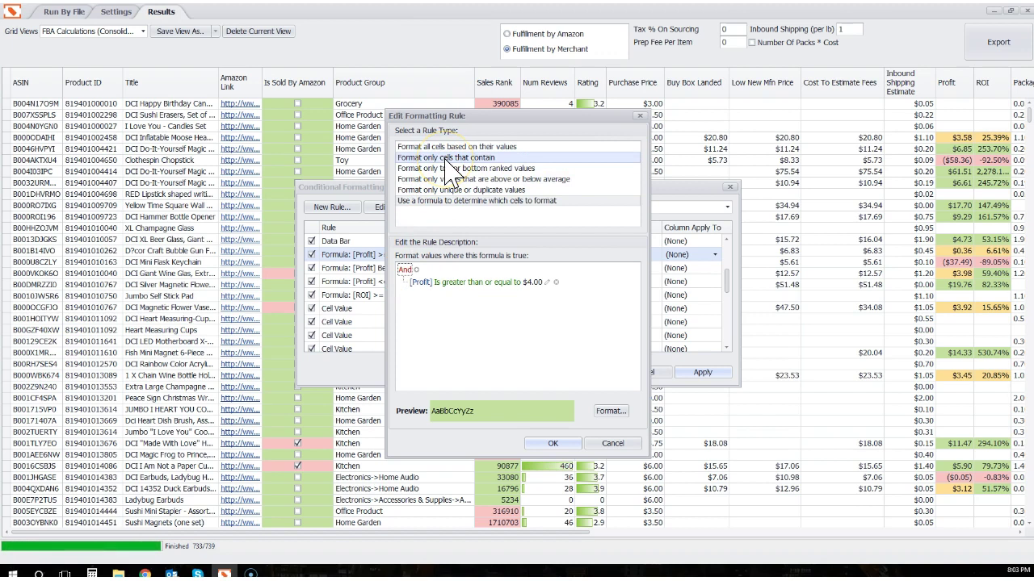
click(436, 300)
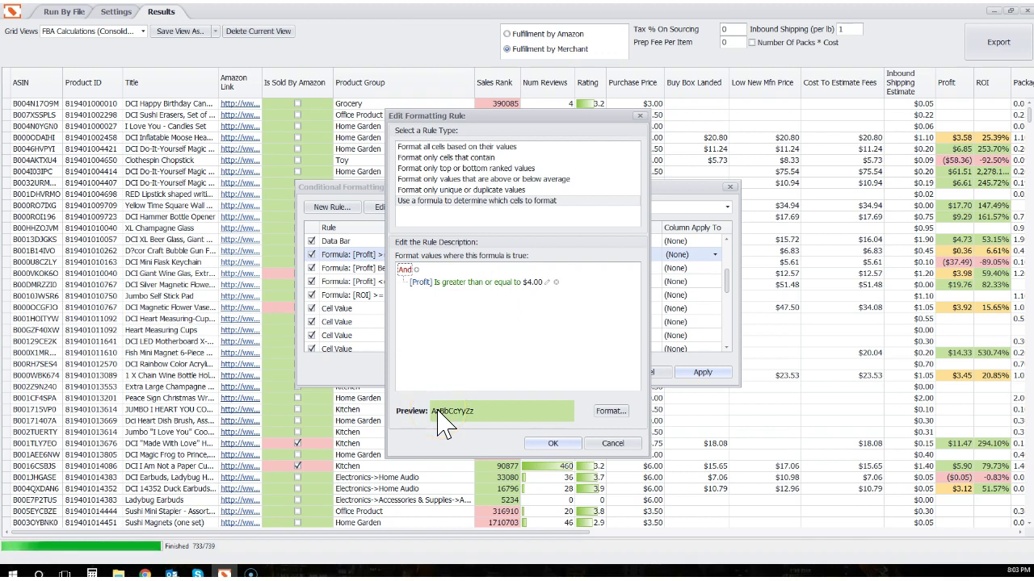
click(566, 445)
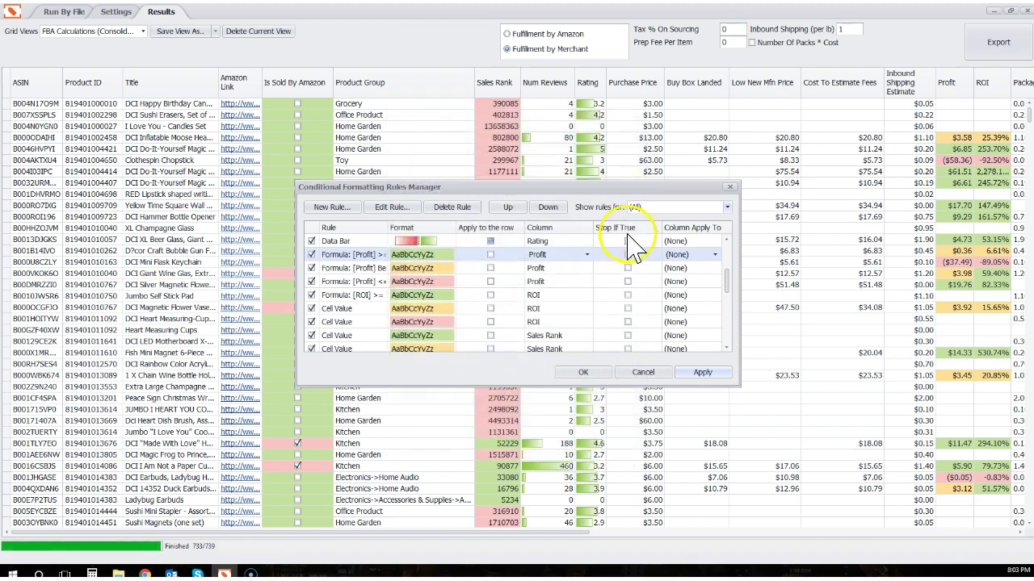
key(Return)
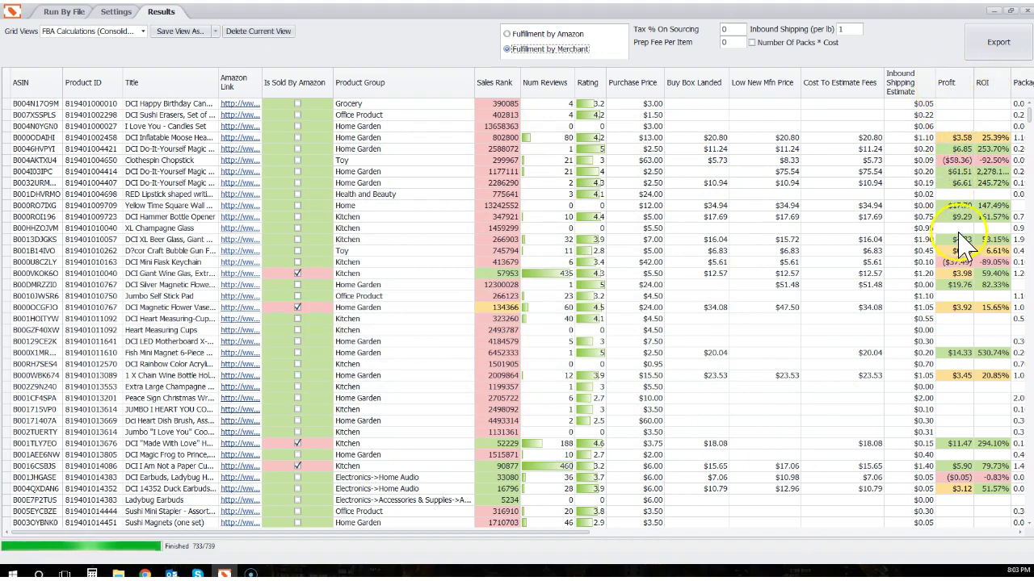
Browse the Product Group column's Highlight Cell, Unique/Duplicate and Clear Rules formatting options.
mouse_move(967, 247)
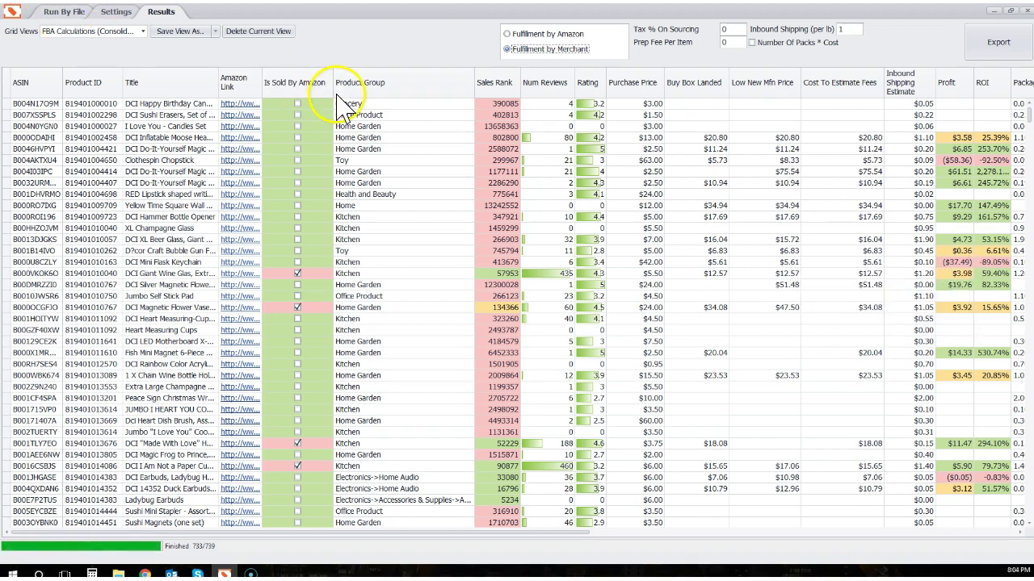
right_click(401, 90)
mouse_move(458, 245)
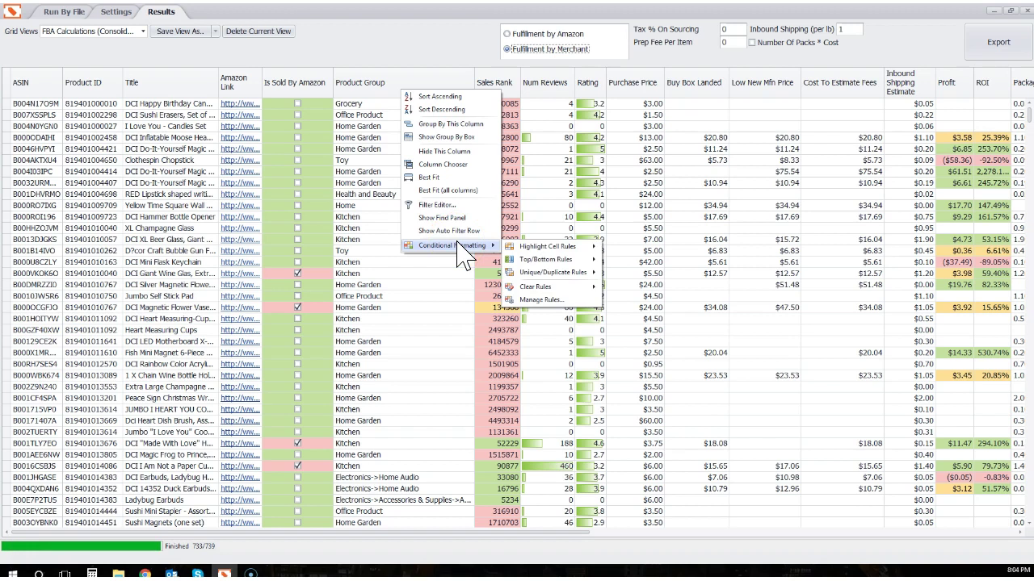
mouse_move(523, 255)
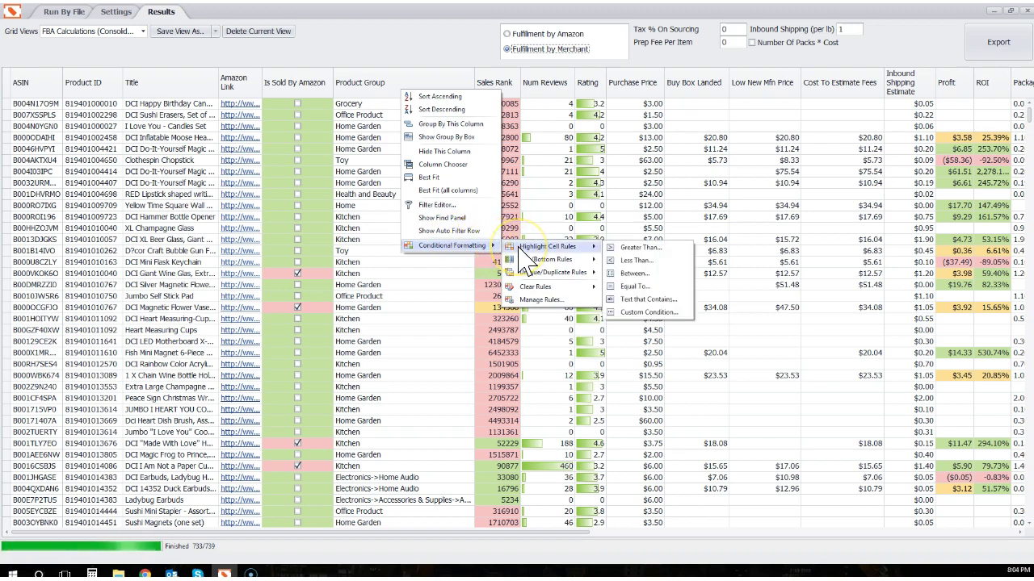
click(521, 257)
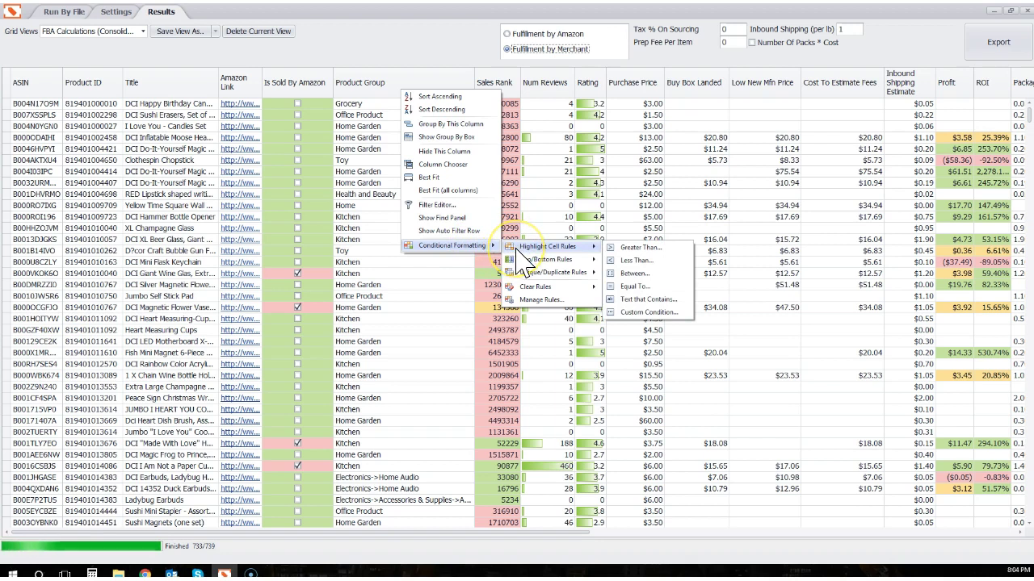
click(533, 274)
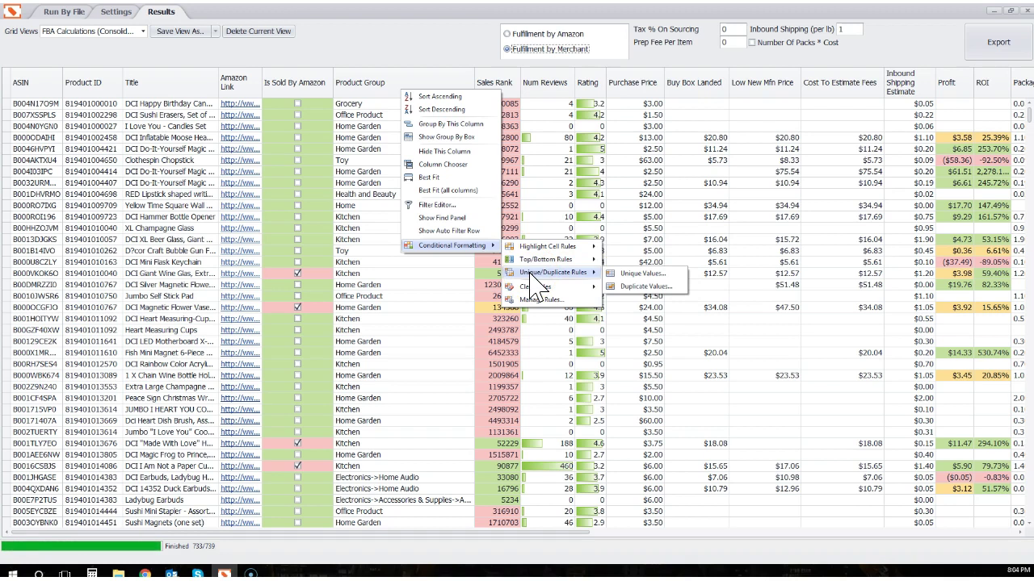
click(532, 288)
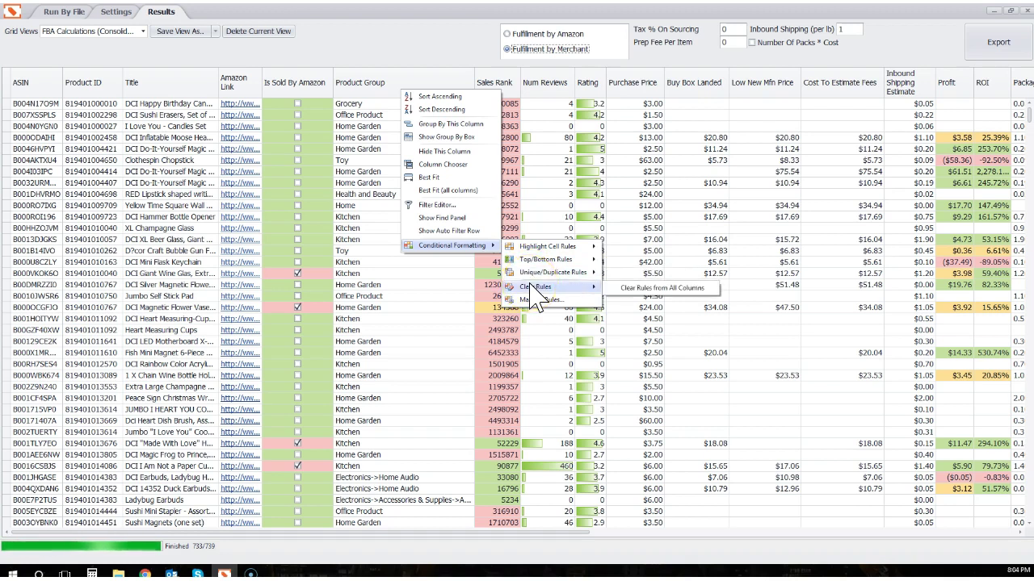
click(533, 301)
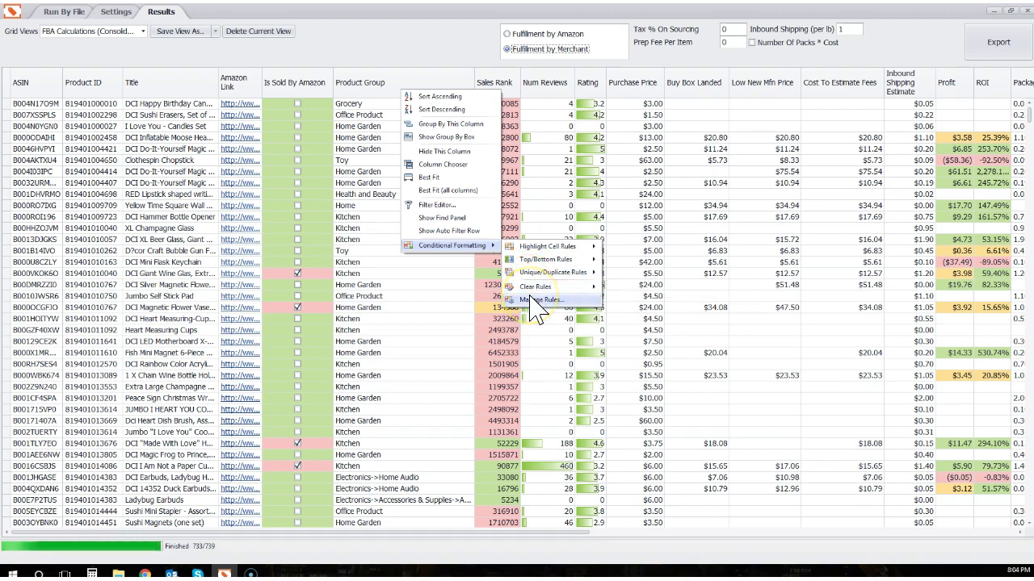
Close the column menu and list the saved grid views.
click(642, 195)
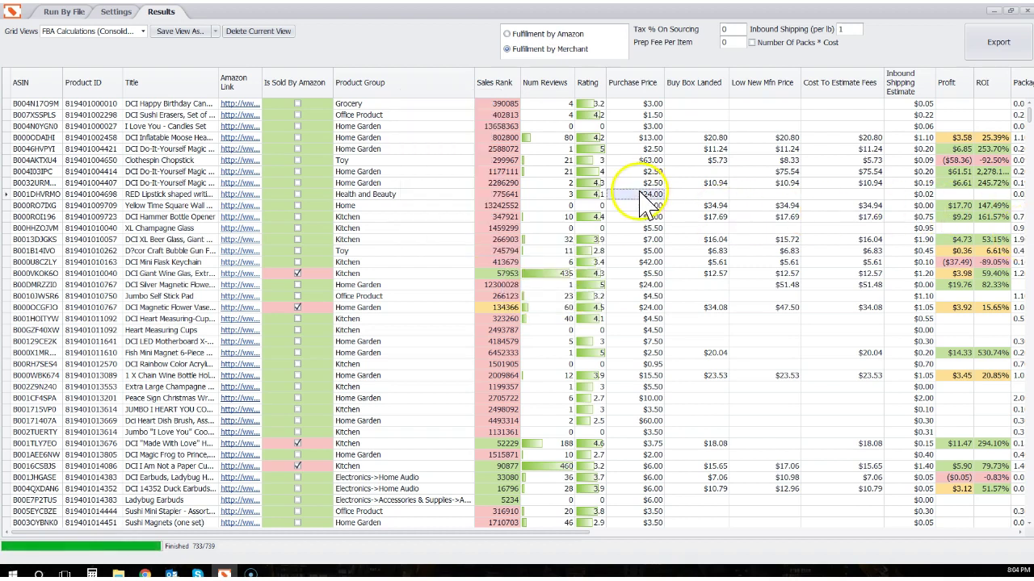
click(142, 32)
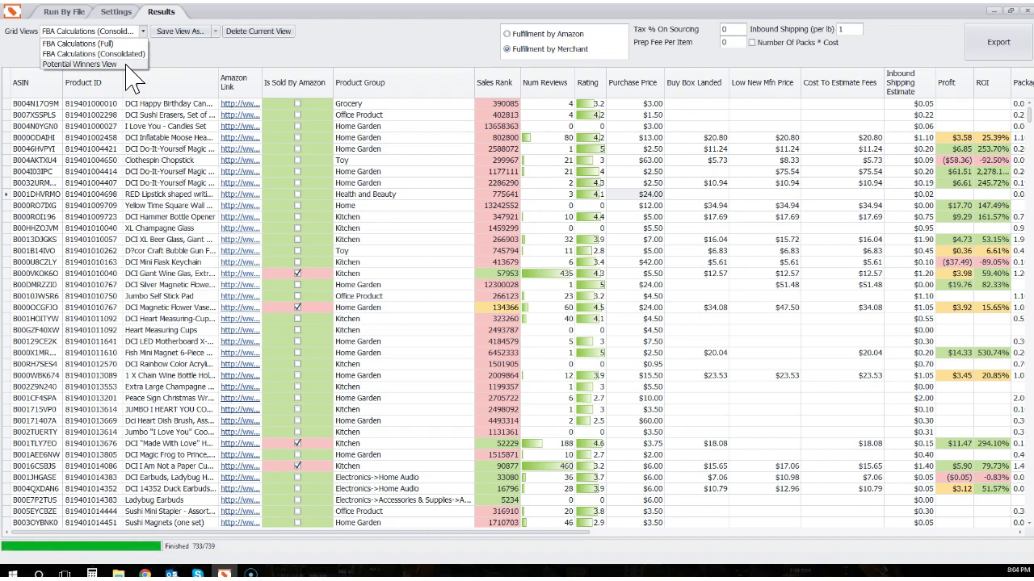
Switch to the Potential Winners View and scroll right to show Profit and ROI.
click(96, 64)
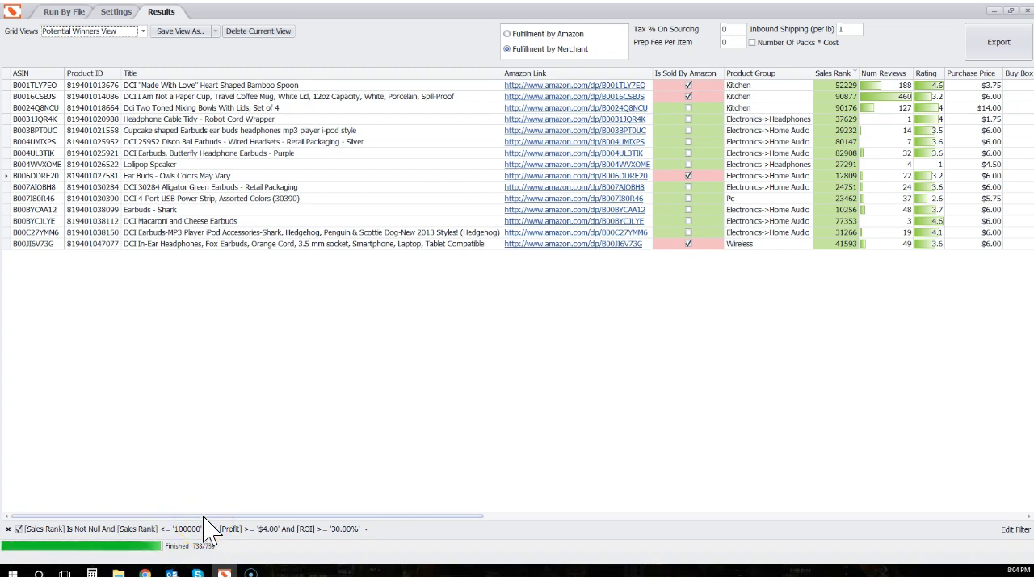
drag(203, 517, 117, 494)
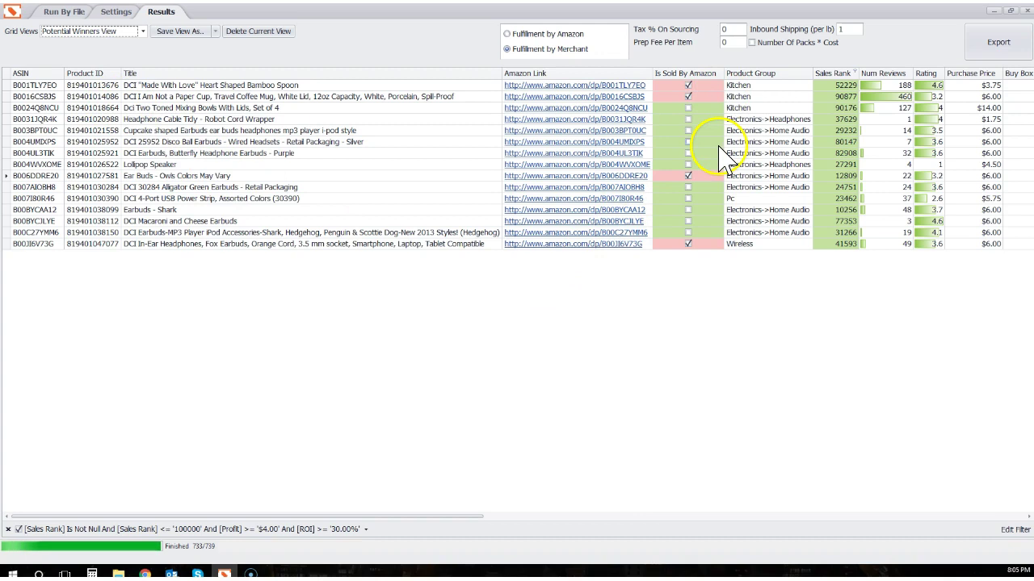
drag(349, 517, 184, 498)
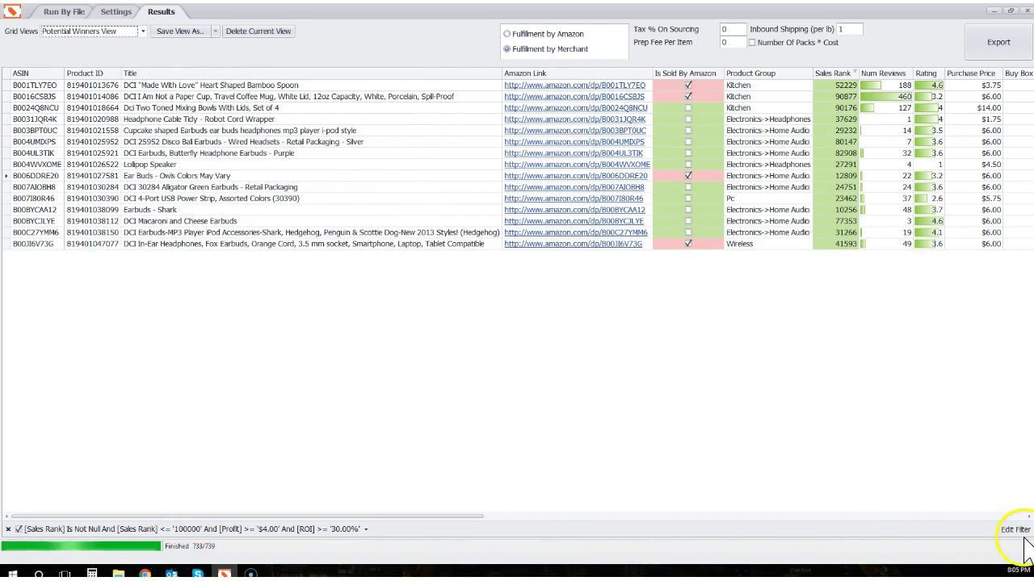
Inspect the view's filter conditions, leaving ROI at 30.00%, and cancel without changes.
click(1015, 530)
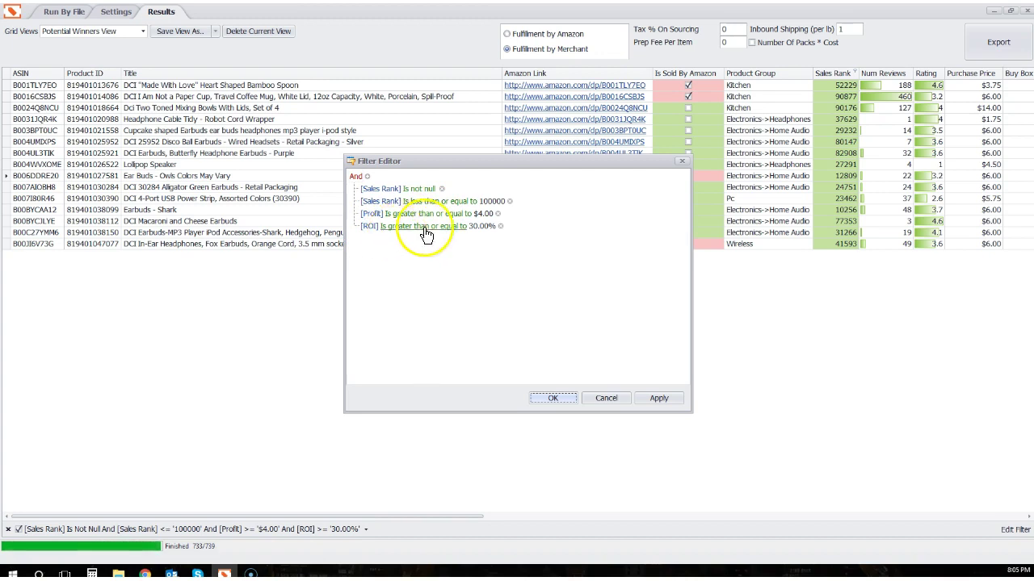
click(476, 229)
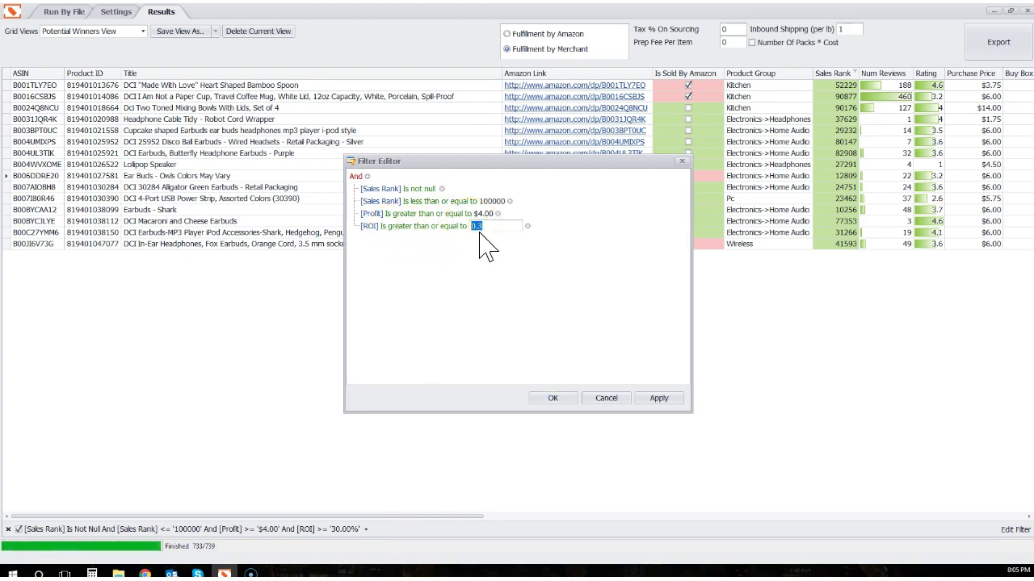
click(547, 298)
click(606, 398)
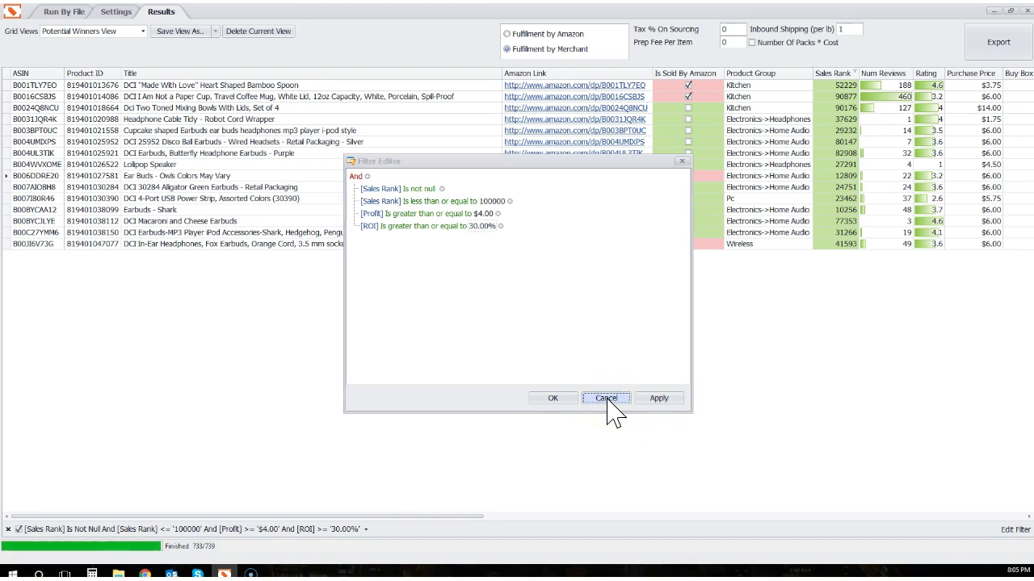
Cancel the filter editor and switch to the FBA Calculations (Full) view.
click(607, 399)
click(137, 31)
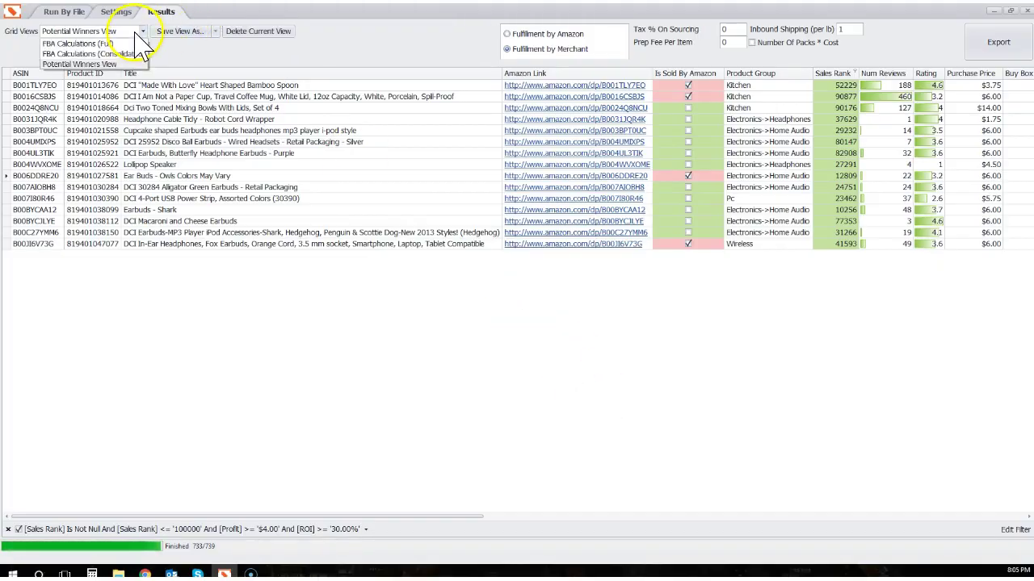
click(129, 40)
scroll(500, 295, down, 20)
scroll(481, 278, up, 15)
scroll(473, 279, up, 20)
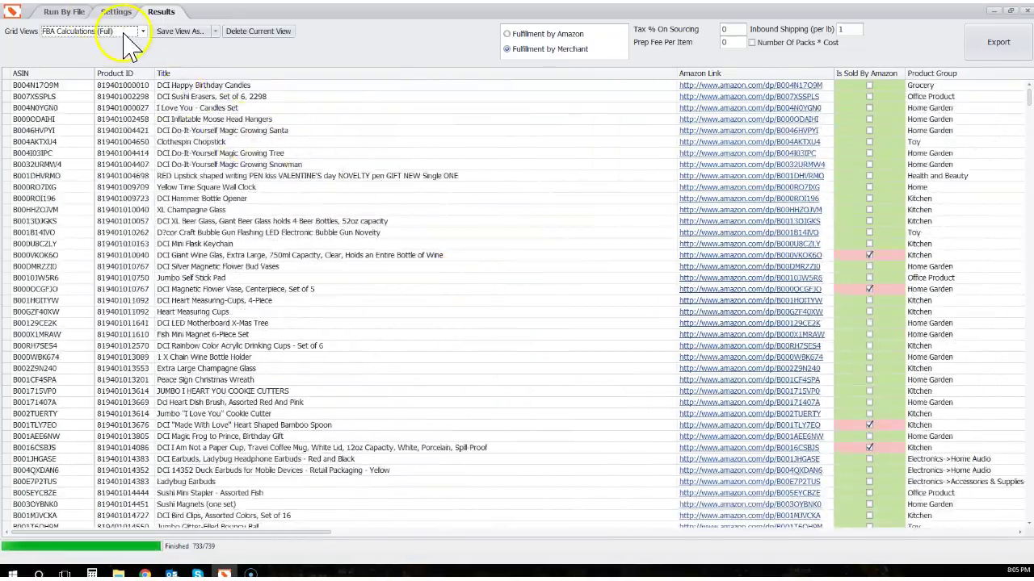
Switch briefly back to the Potential Winners View and reopen the Grid Views list.
click(129, 31)
click(129, 61)
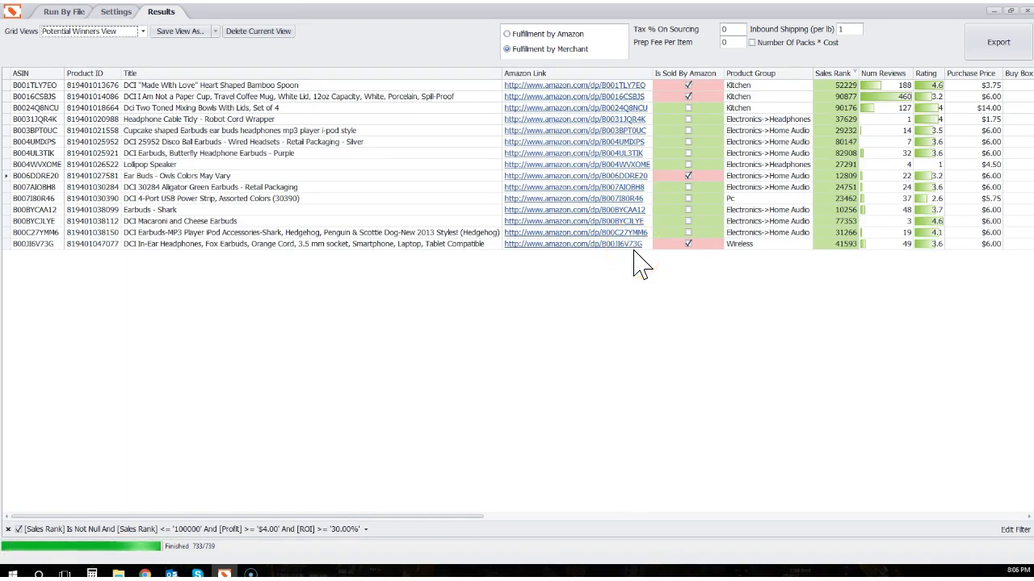
click(664, 251)
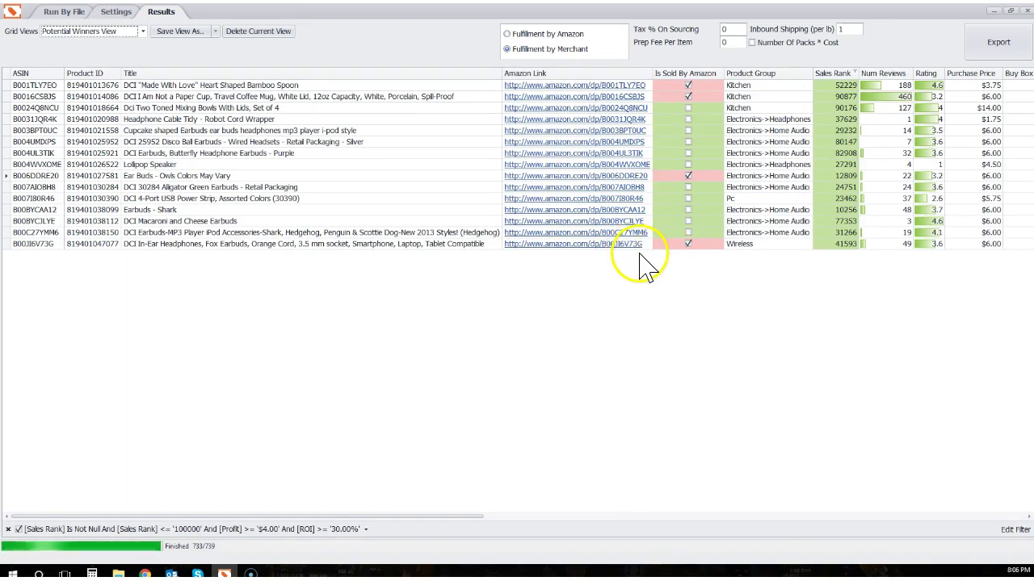
click(142, 31)
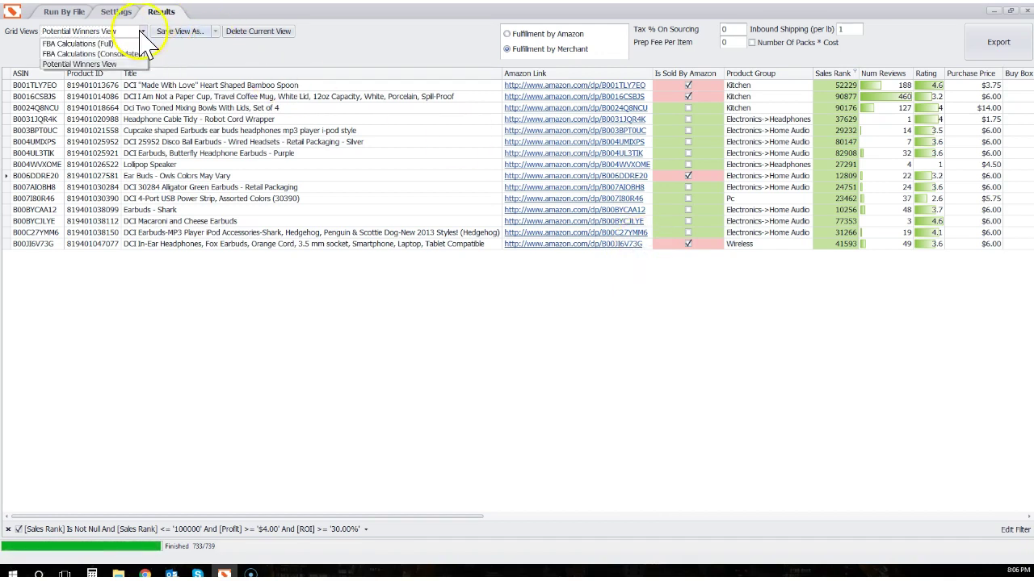
In the Full view, narrow the Title, Amazon Link and Product Group columns.
click(127, 39)
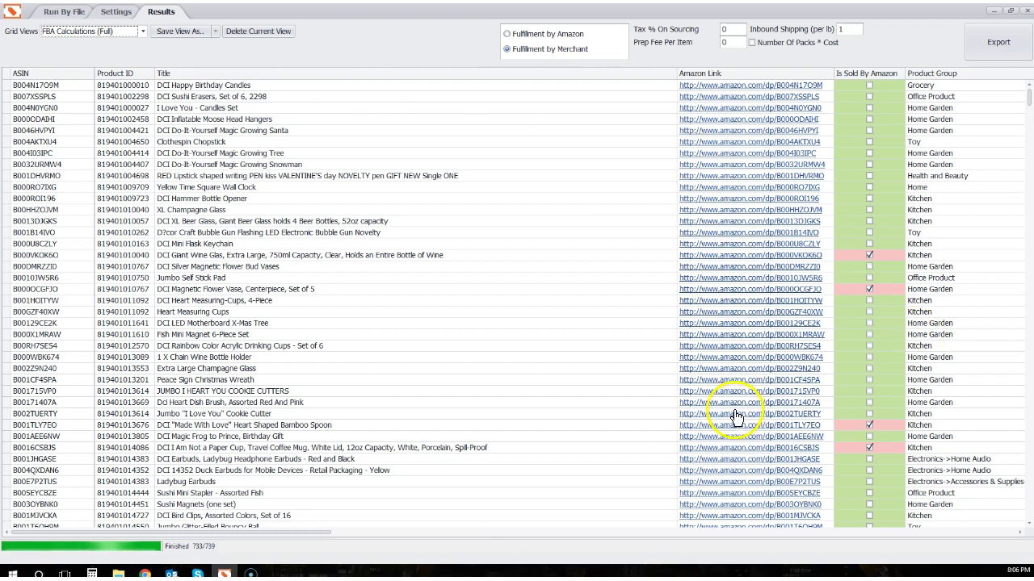
drag(675, 73, 331, 74)
drag(486, 69, 382, 72)
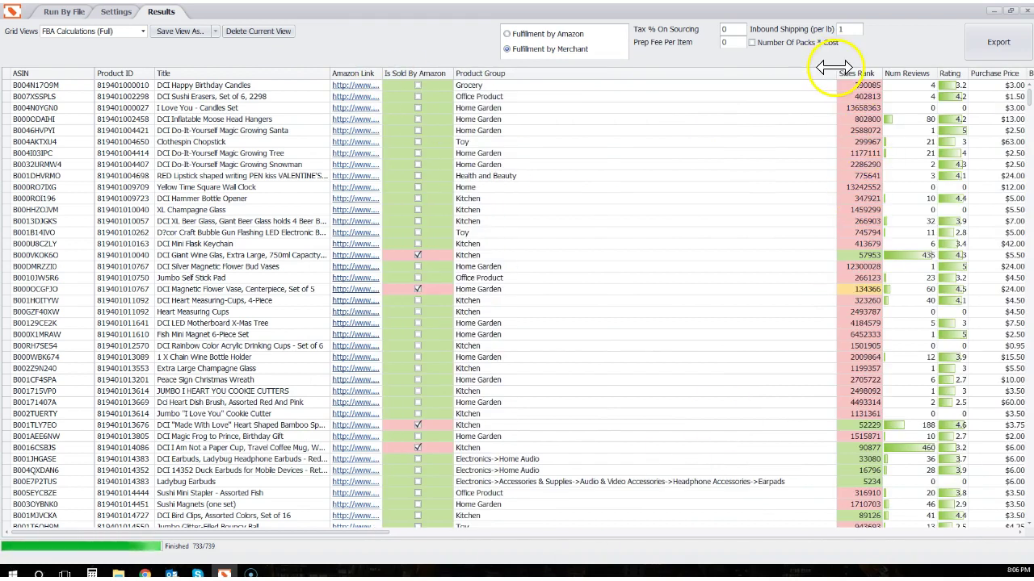
drag(837, 73, 725, 73)
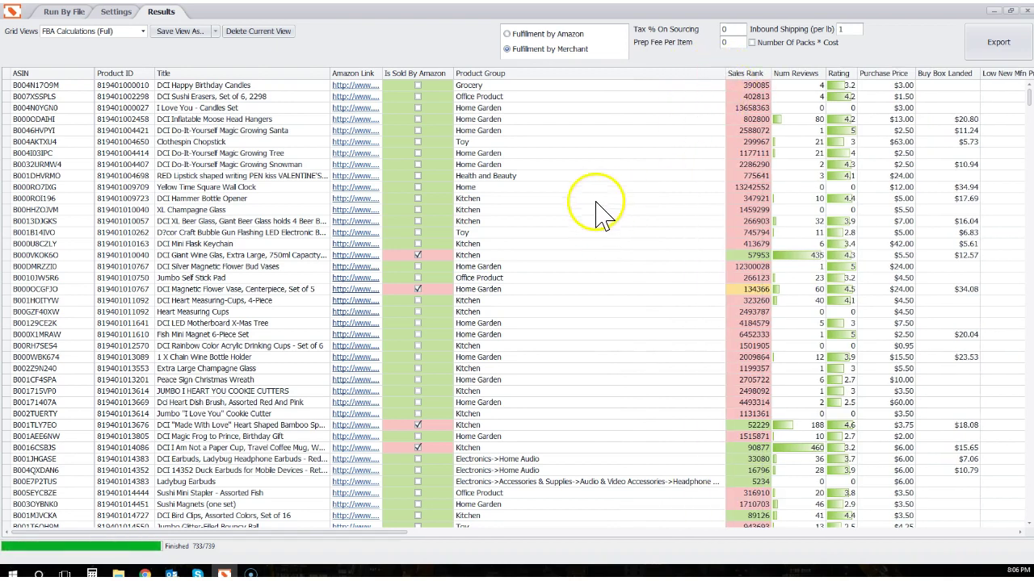
scroll(545, 117, down, 8)
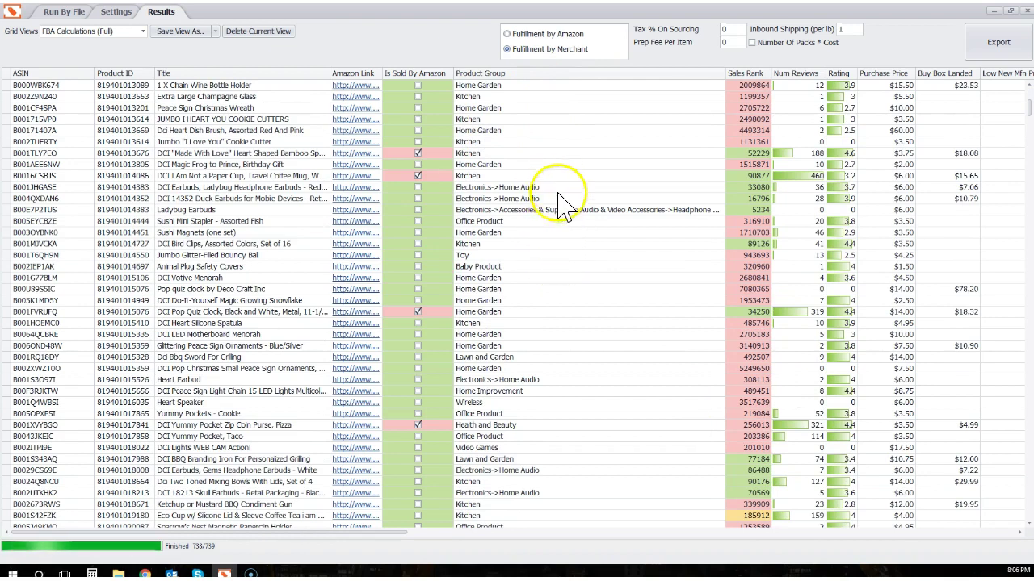
Widen the Product Group column so Ladybug Earbuds' full Earpads category path shows.
click(495, 188)
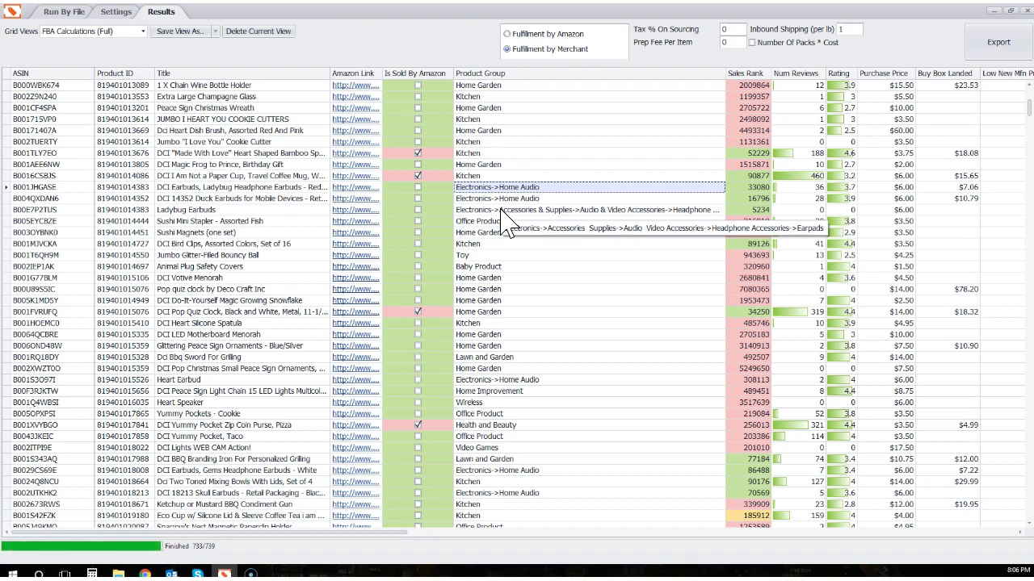
click(755, 210)
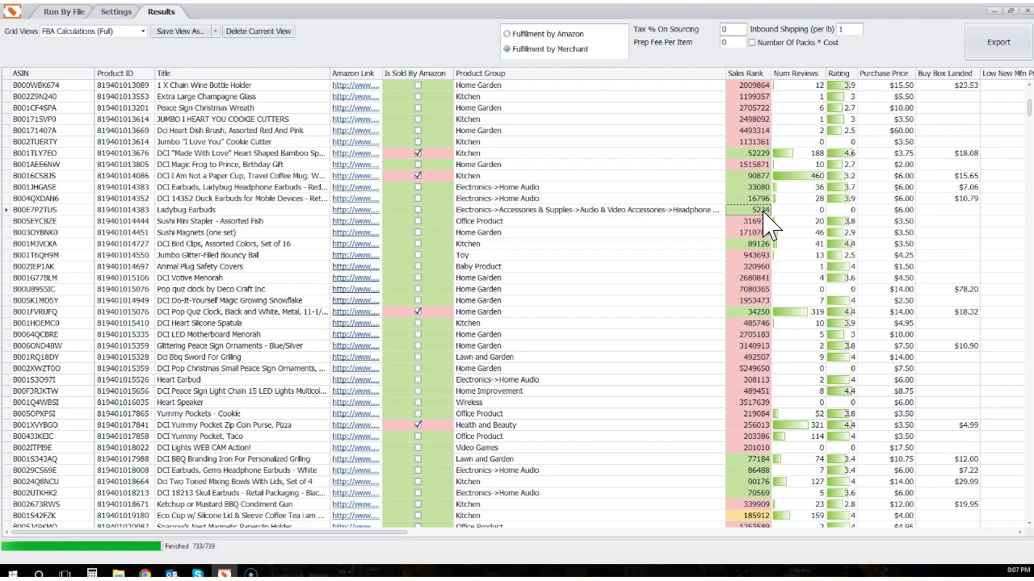
drag(724, 74, 854, 72)
click(733, 209)
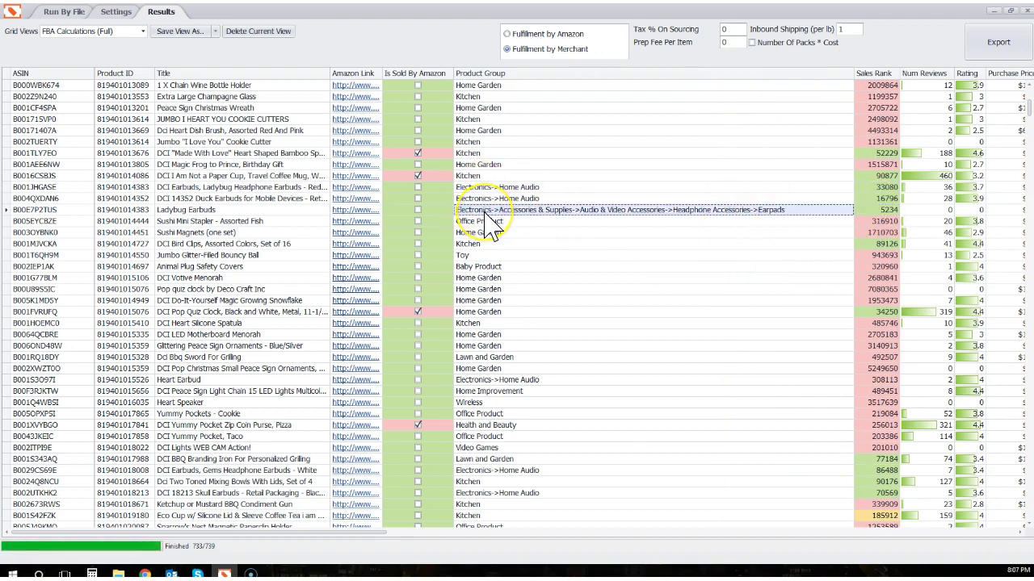
click(494, 211)
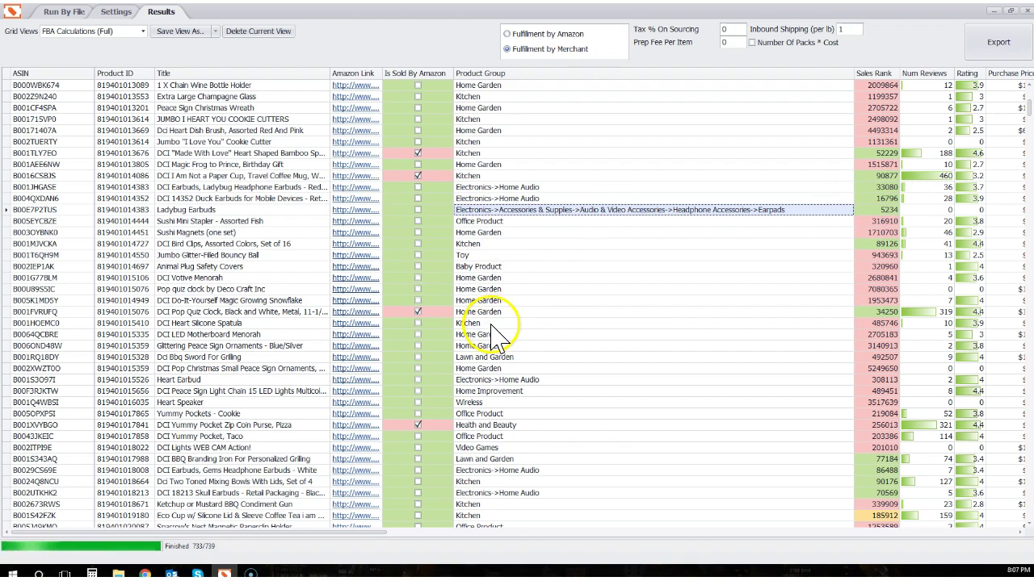
click(494, 324)
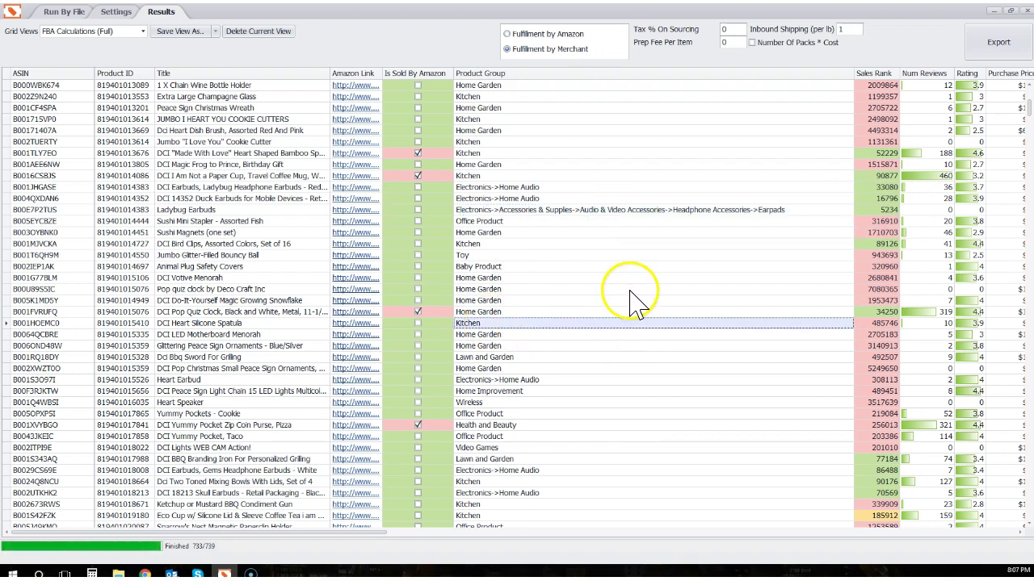
scroll(638, 305, up, 7)
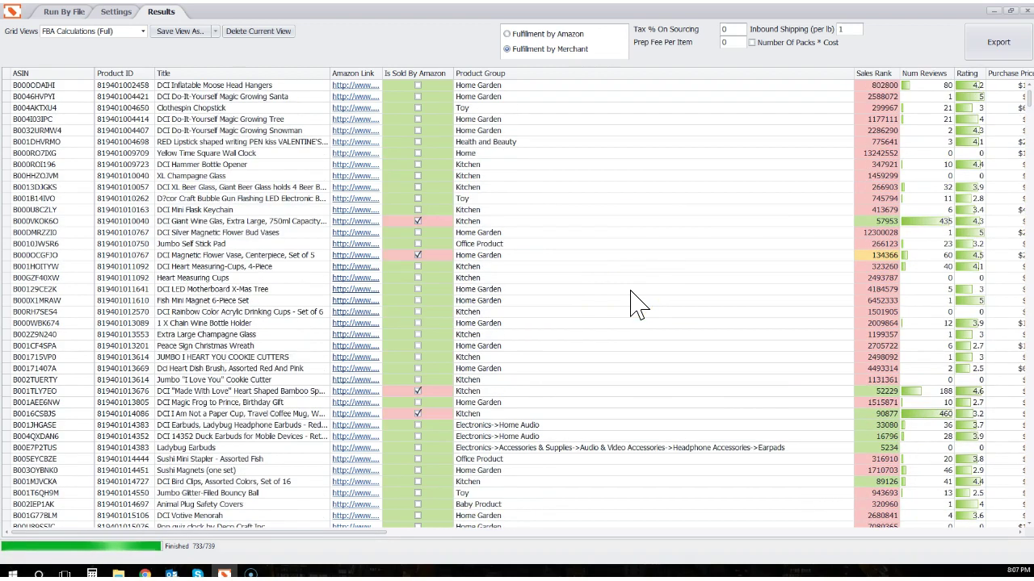
scroll(600, 254, down, 4)
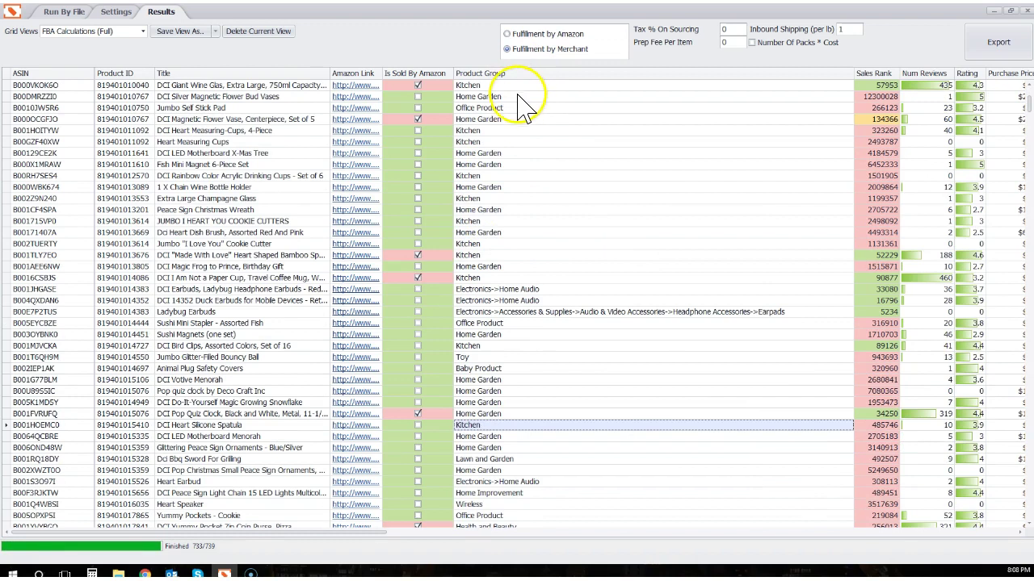
drag(475, 85, 539, 282)
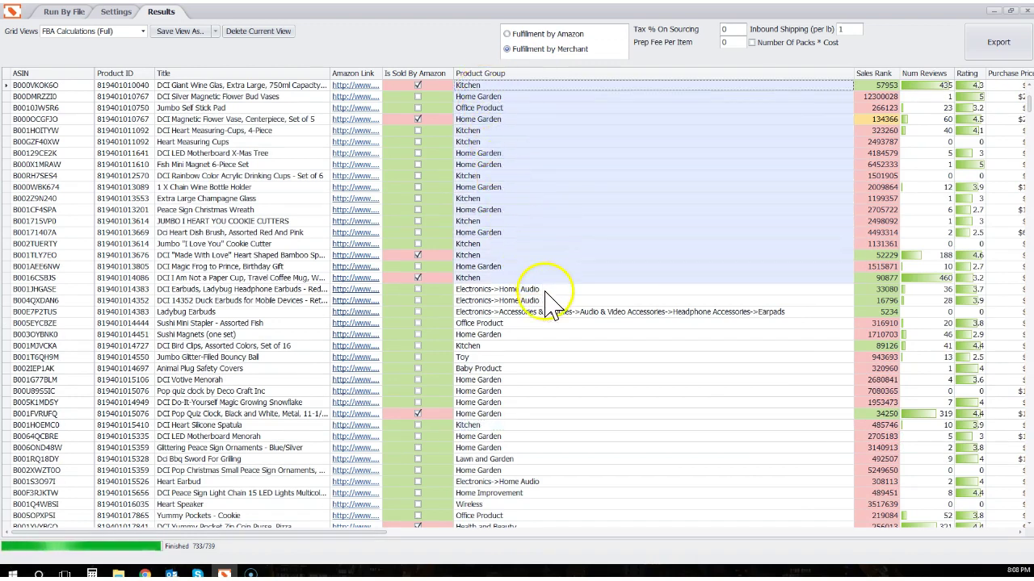
scroll(581, 299, down, 1)
click(540, 257)
drag(545, 269, 545, 282)
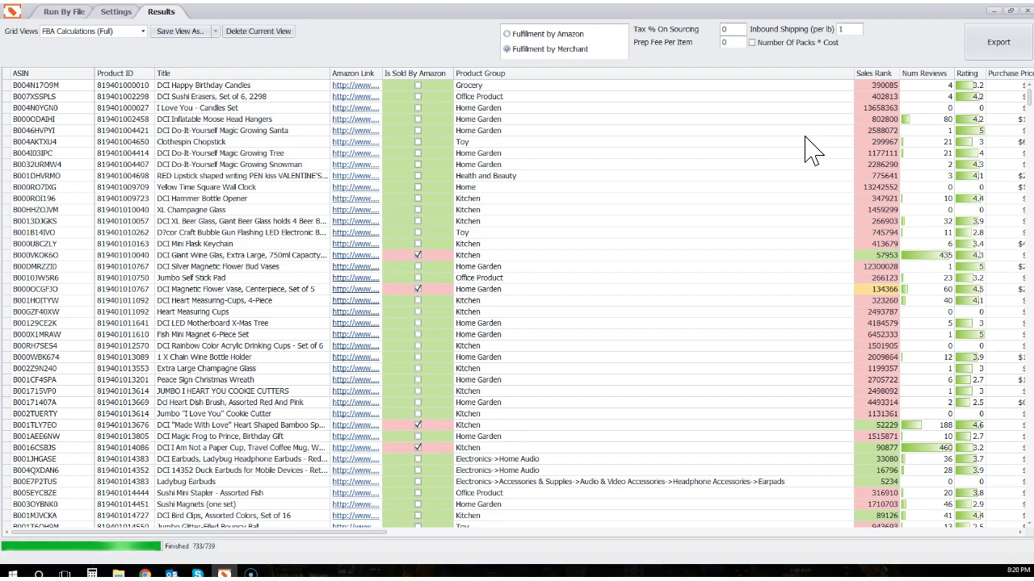
Filter Product Group with Does Not Contain '>' to drop multi-level category rows.
click(856, 72)
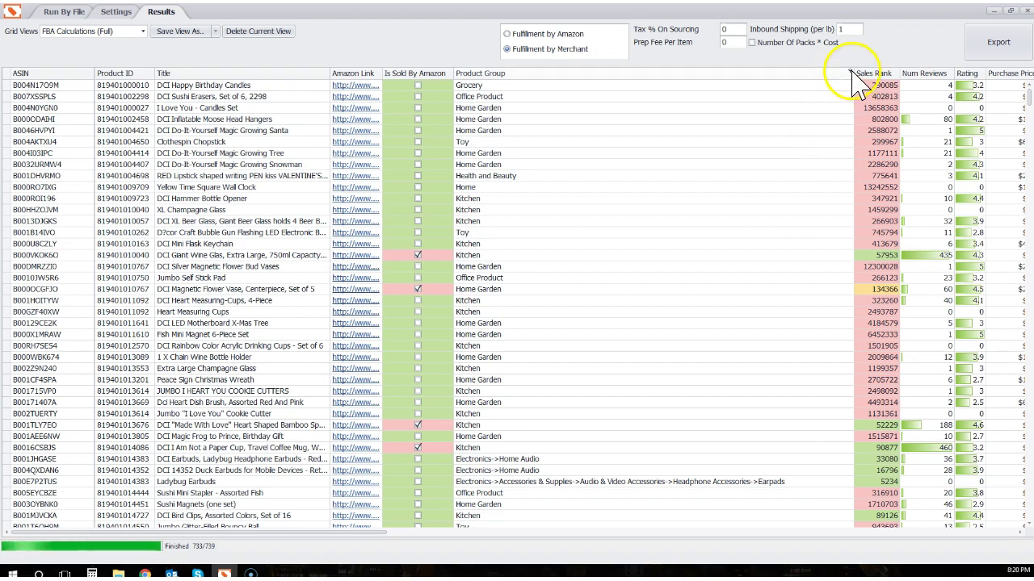
click(907, 83)
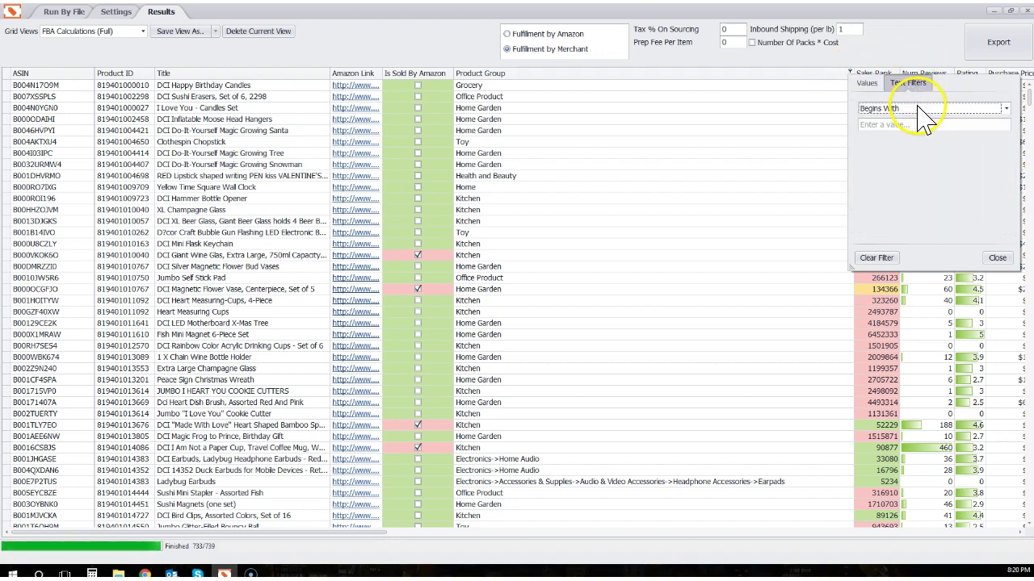
click(925, 111)
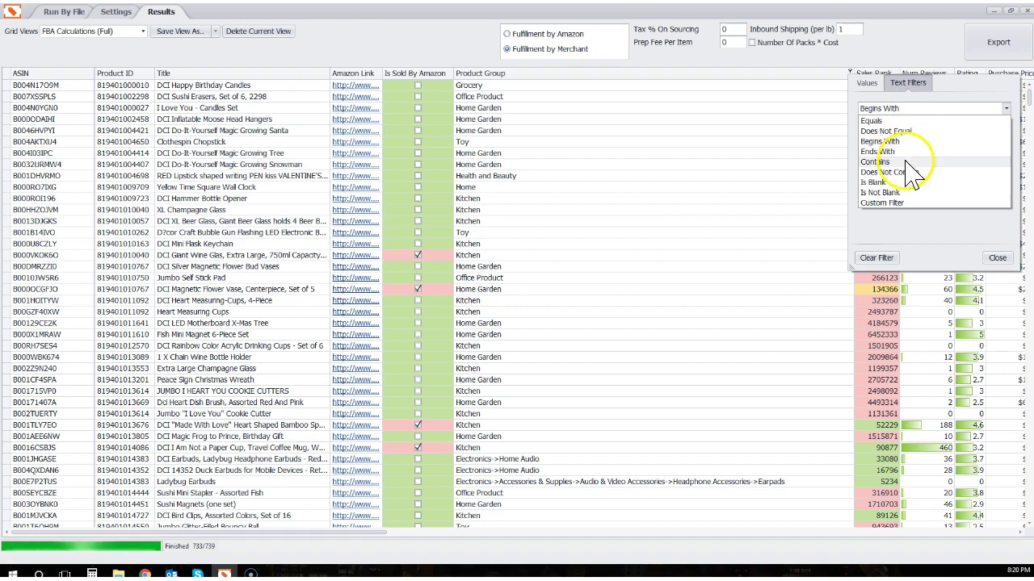
click(910, 172)
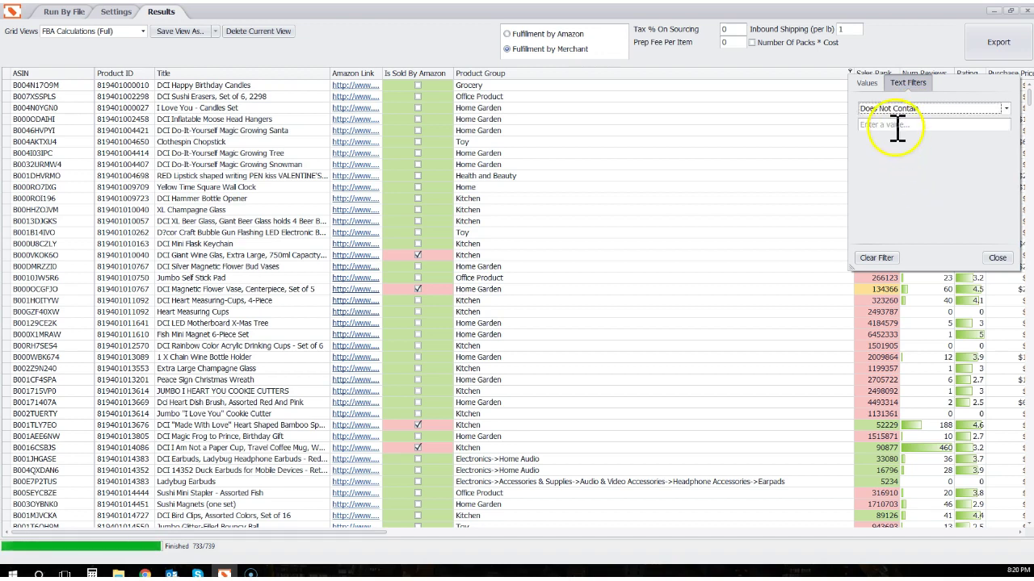
click(903, 125)
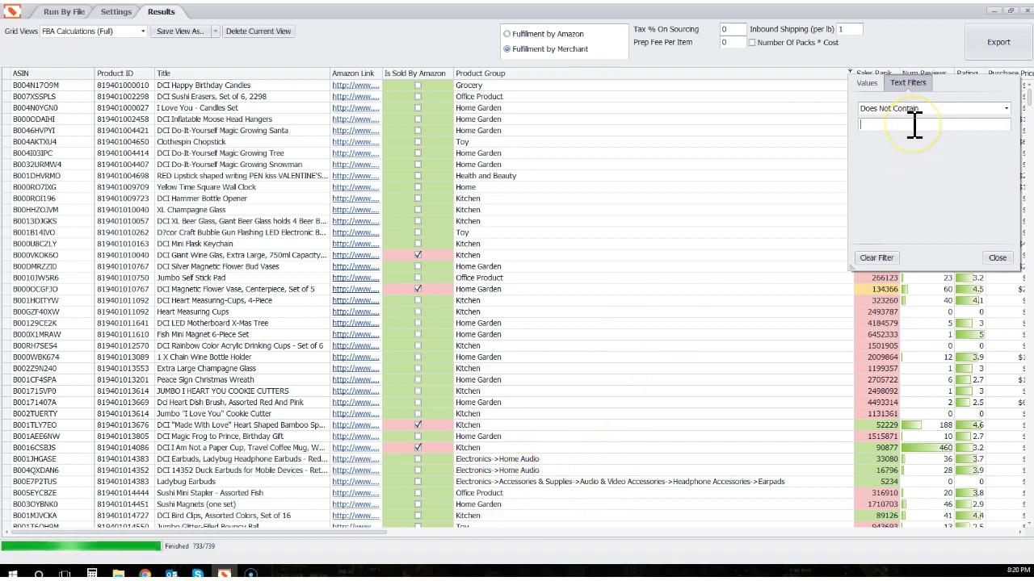
text(>)
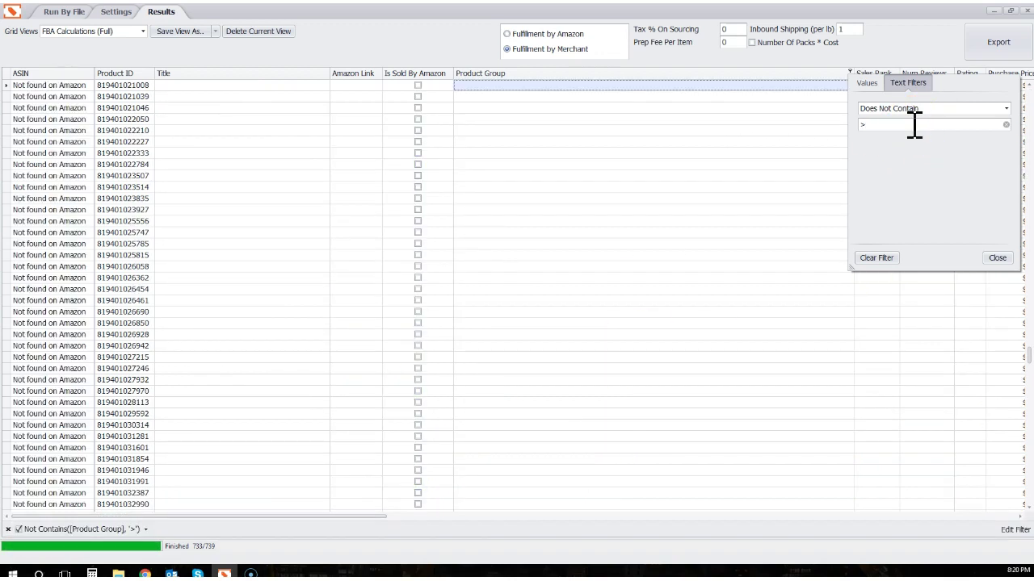
click(993, 256)
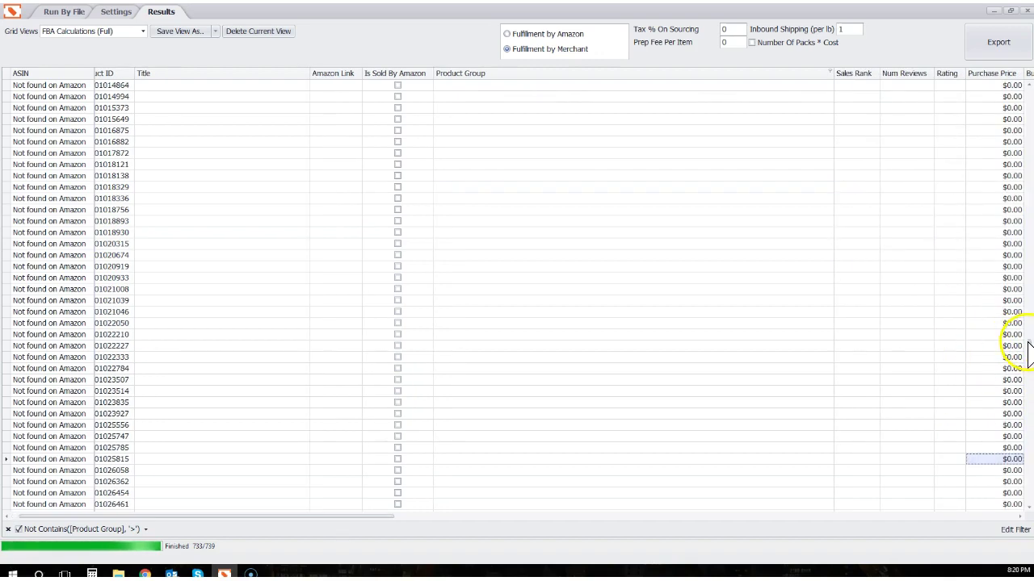
drag(1029, 242, 1022, 48)
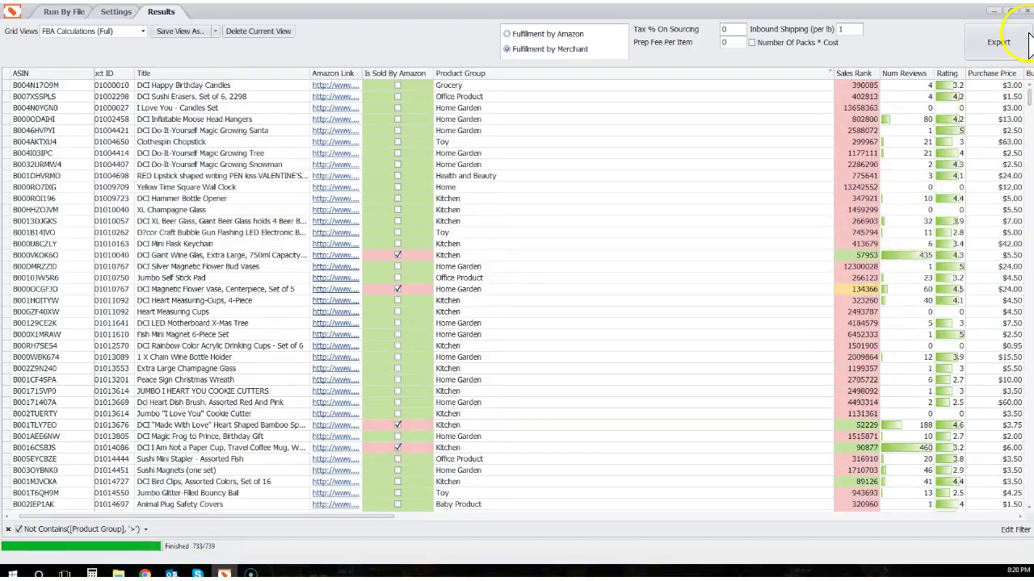
Scroll through the filtered rows, then clear the Product Group filter so the Electronics->Home Audio and Earpads rows return.
scroll(680, 238, down, 20)
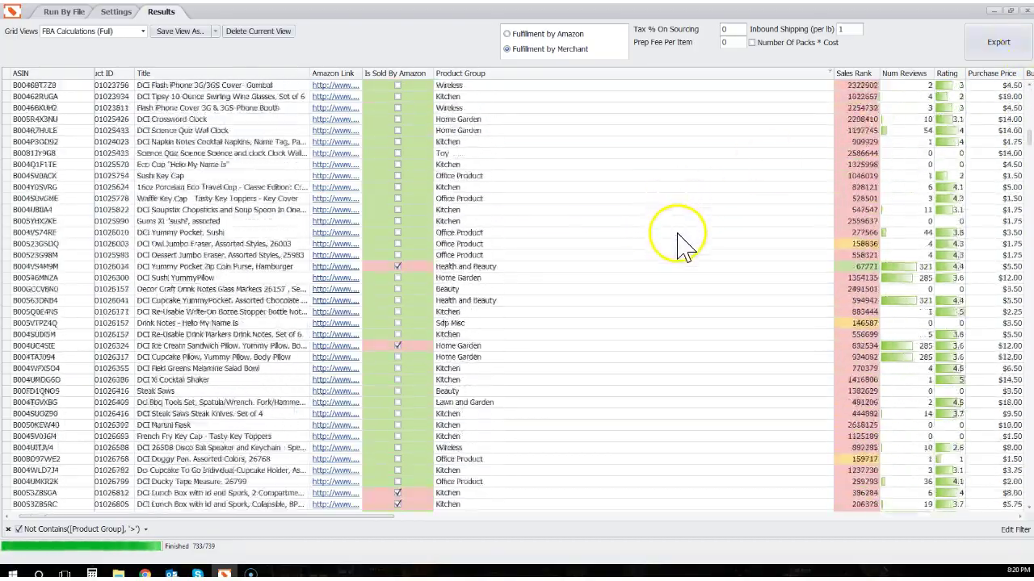
scroll(679, 237, down, 20)
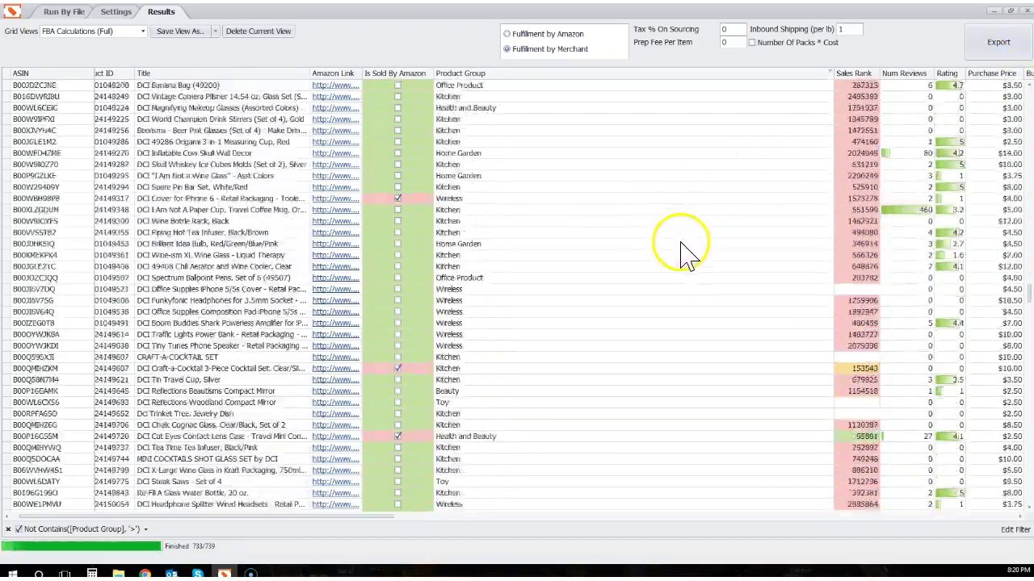
scroll(681, 243, down, 20)
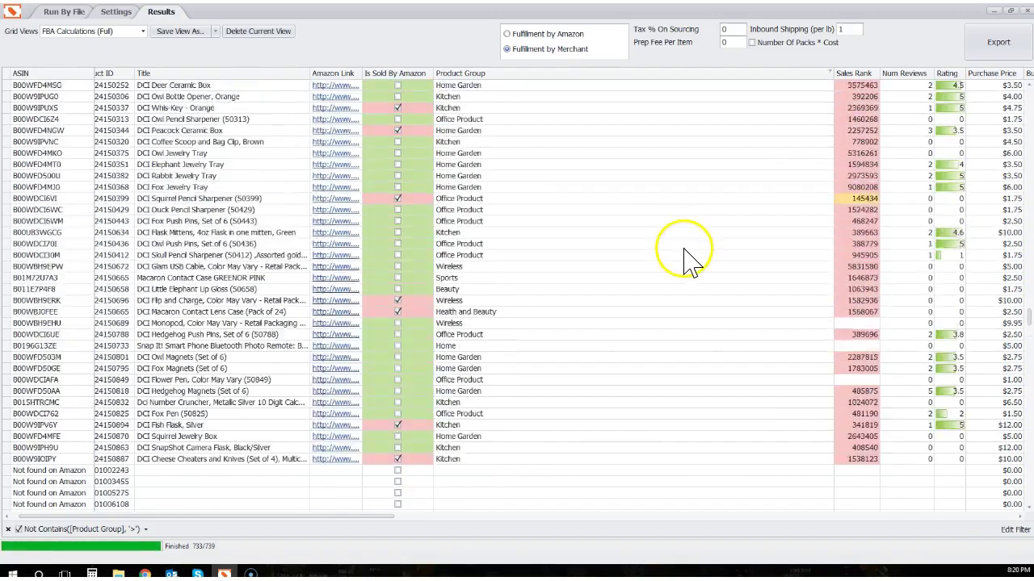
scroll(681, 257, down, 20)
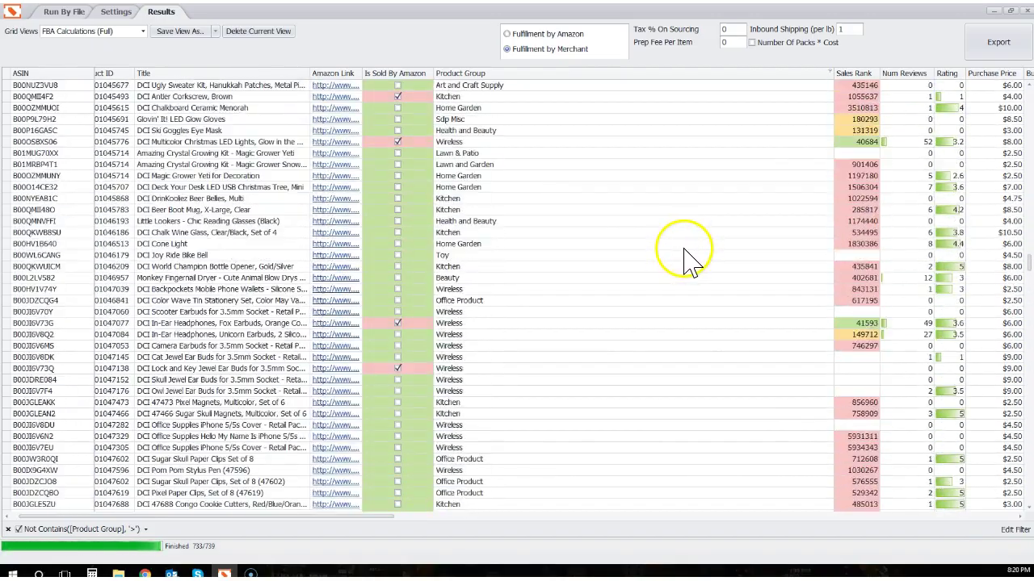
scroll(684, 258, up, 20)
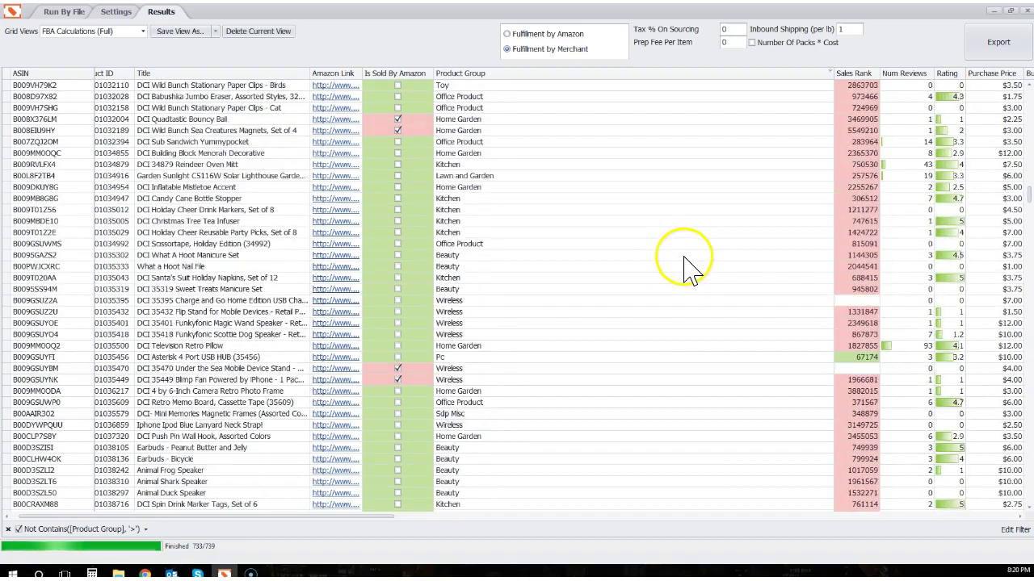
scroll(683, 271, up, 10)
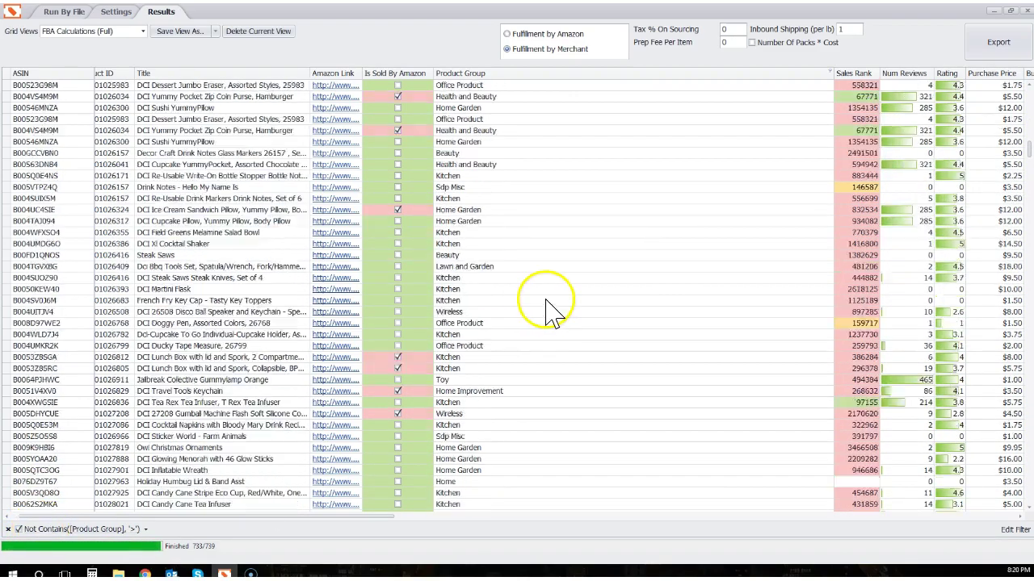
scroll(546, 307, up, 15)
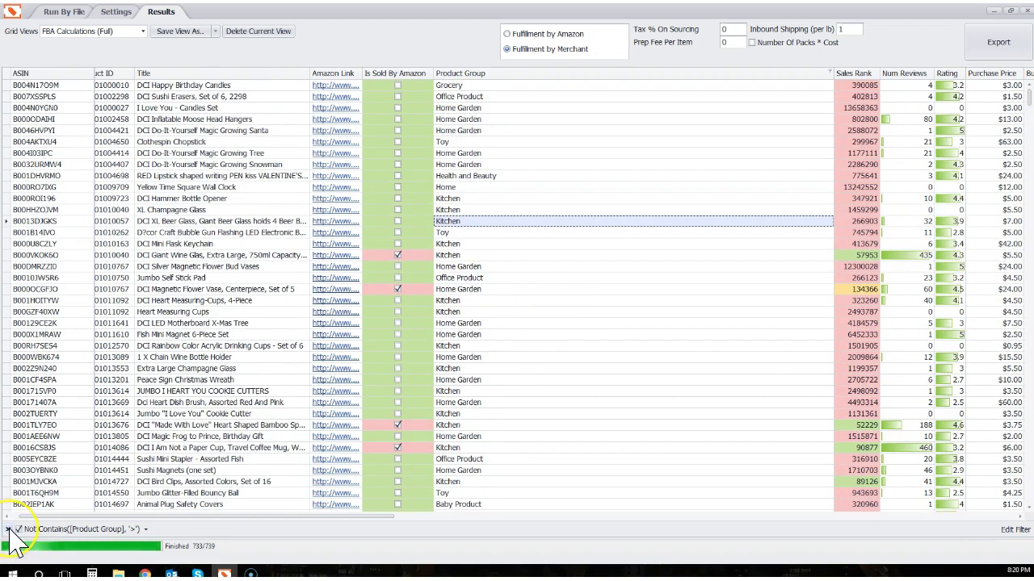
click(8, 529)
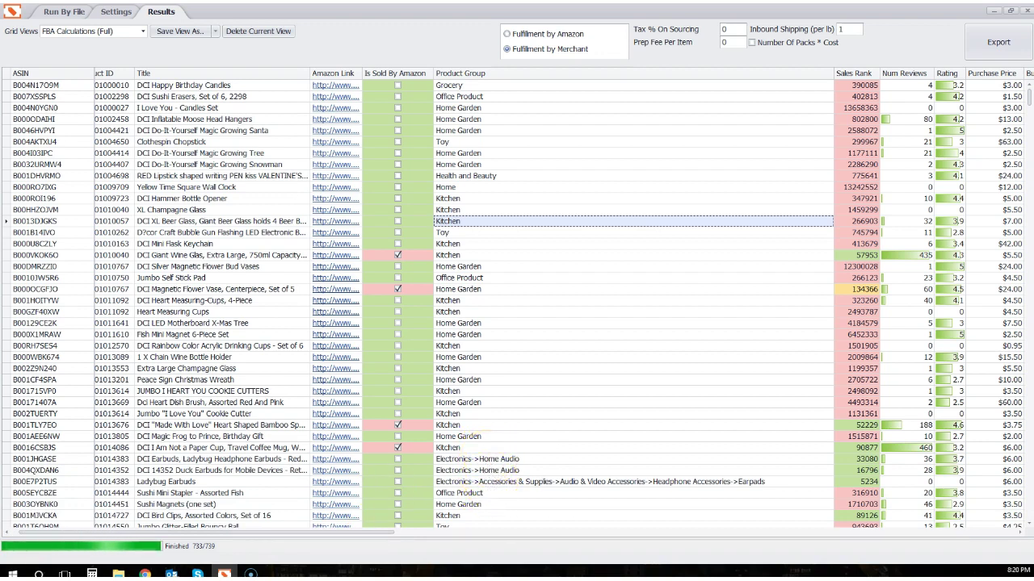
Narrow the Product Group column and scroll the grid right to reveal the Profit and ROI columns.
drag(833, 74, 555, 201)
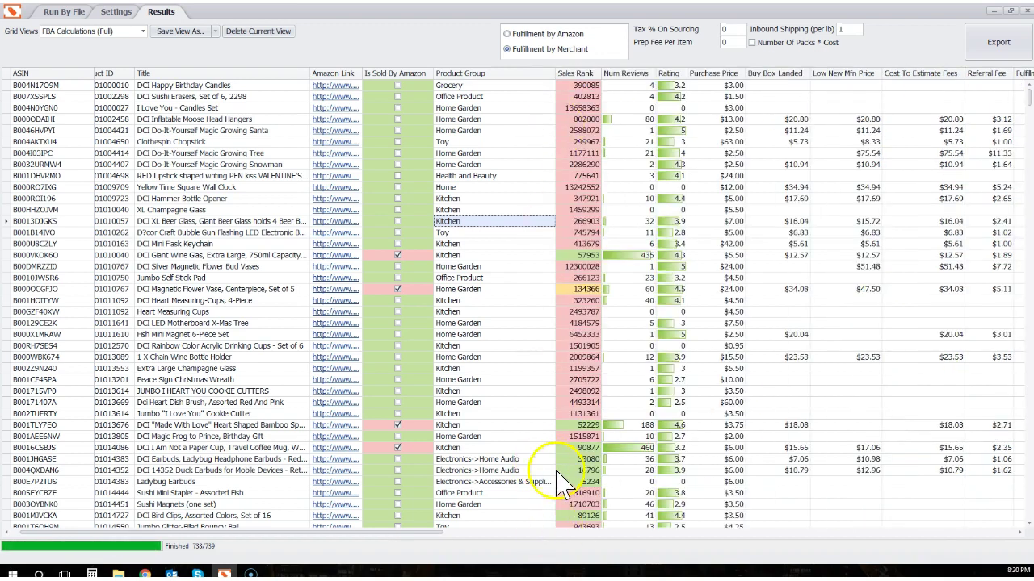
drag(438, 532, 546, 550)
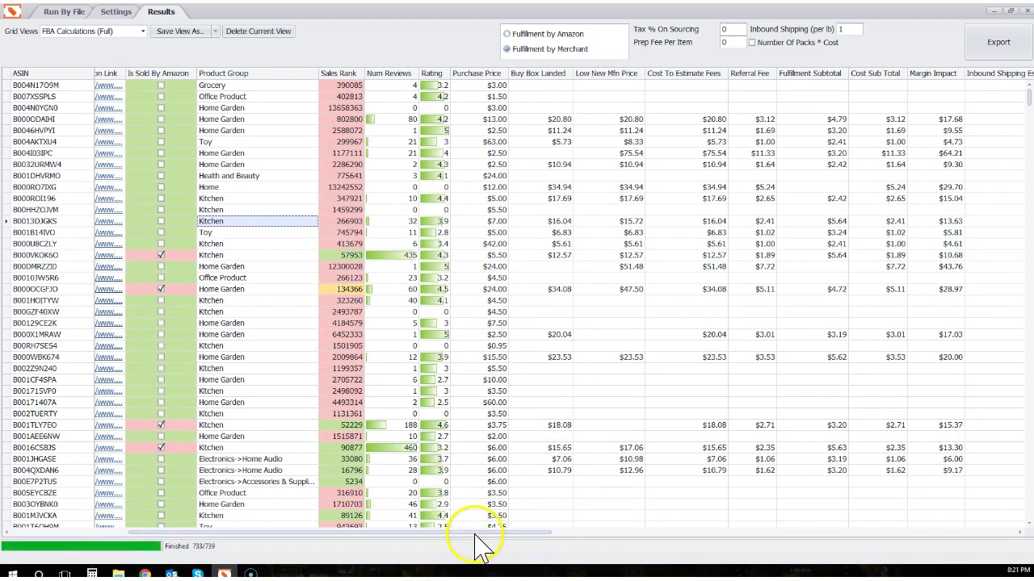
drag(473, 533, 557, 541)
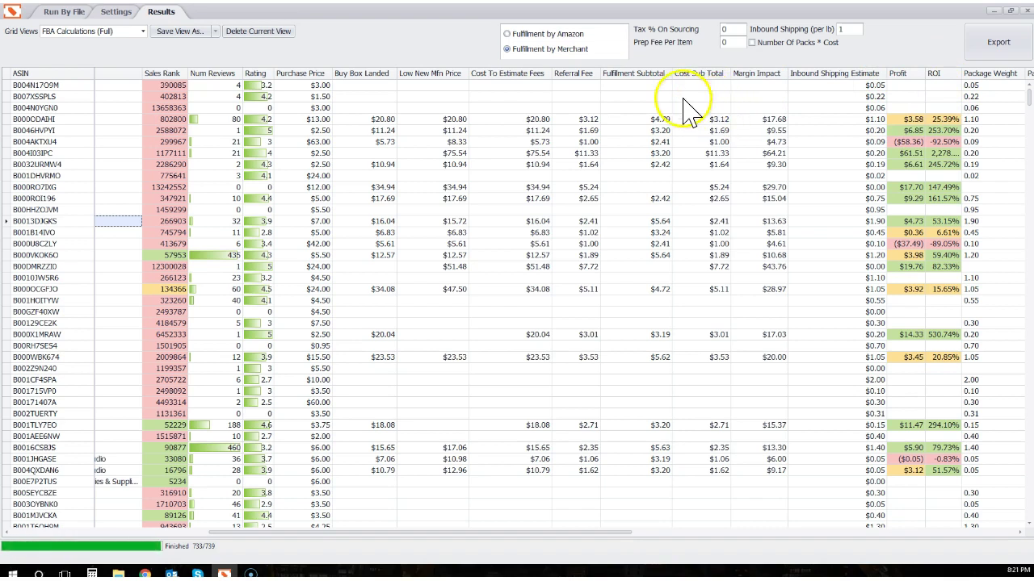
Select the fee and Buy Box Landed cells for B000ODAIHI and B000RO7IXG, whose price is $34.94.
click(530, 122)
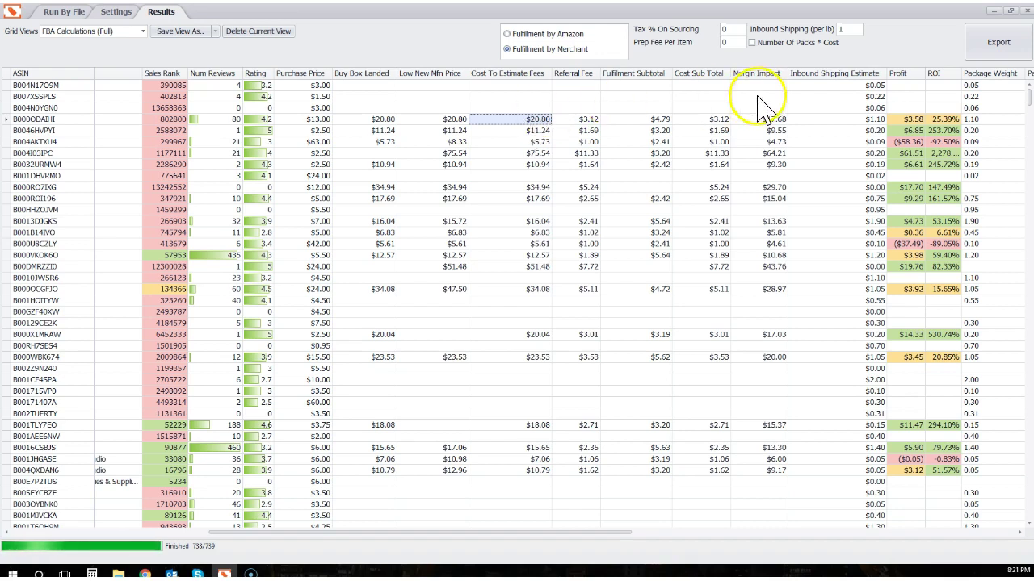
click(928, 121)
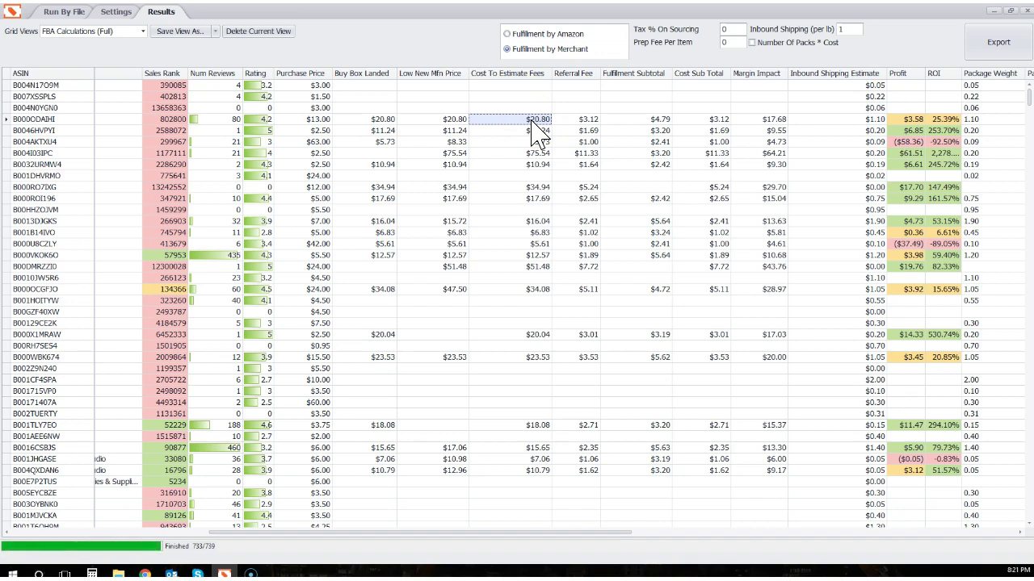
click(382, 121)
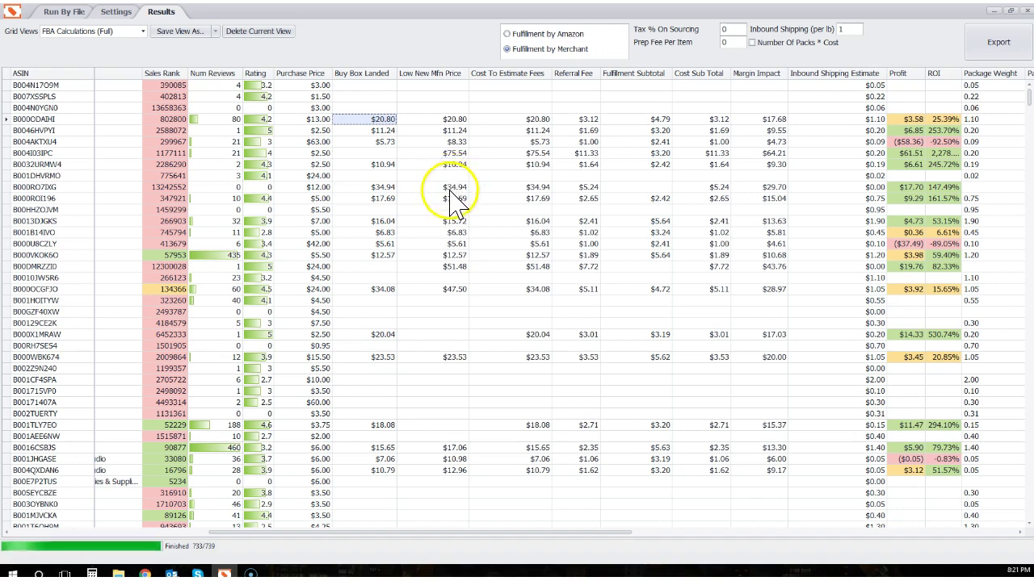
click(385, 190)
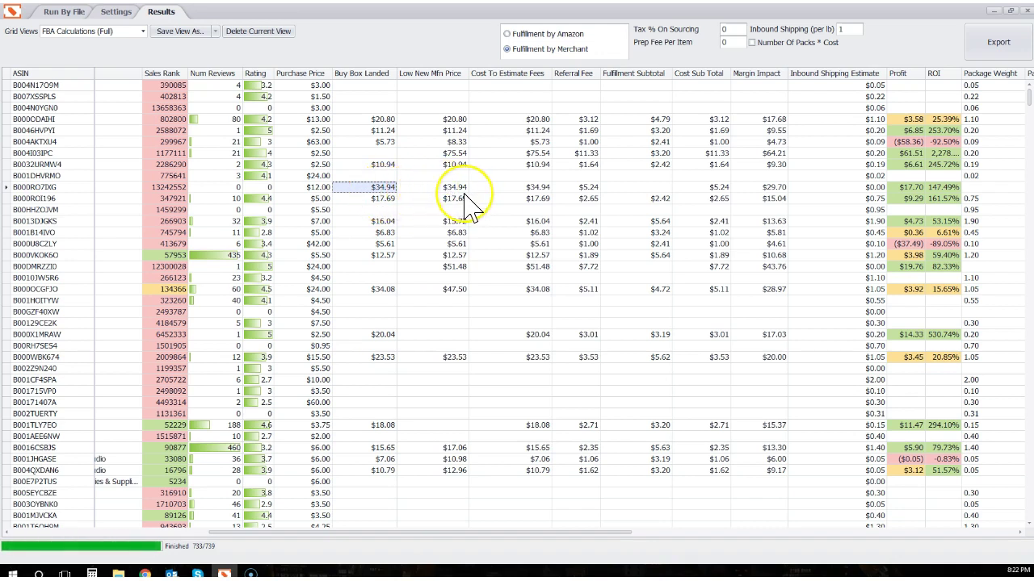
Enter 29.99 in a B000RO7IXG price cell so its profit recalculates.
click(496, 188)
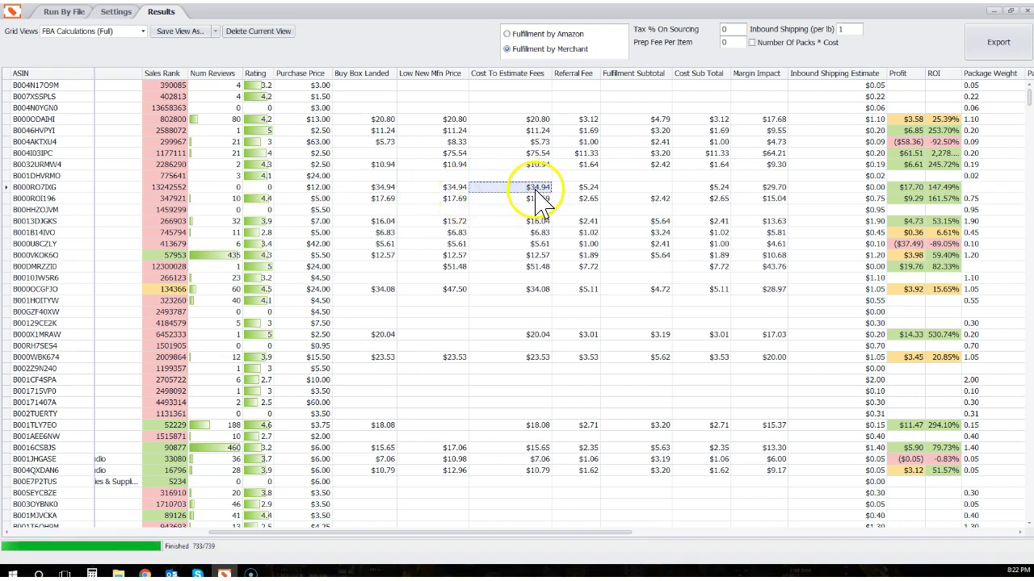
click(543, 187)
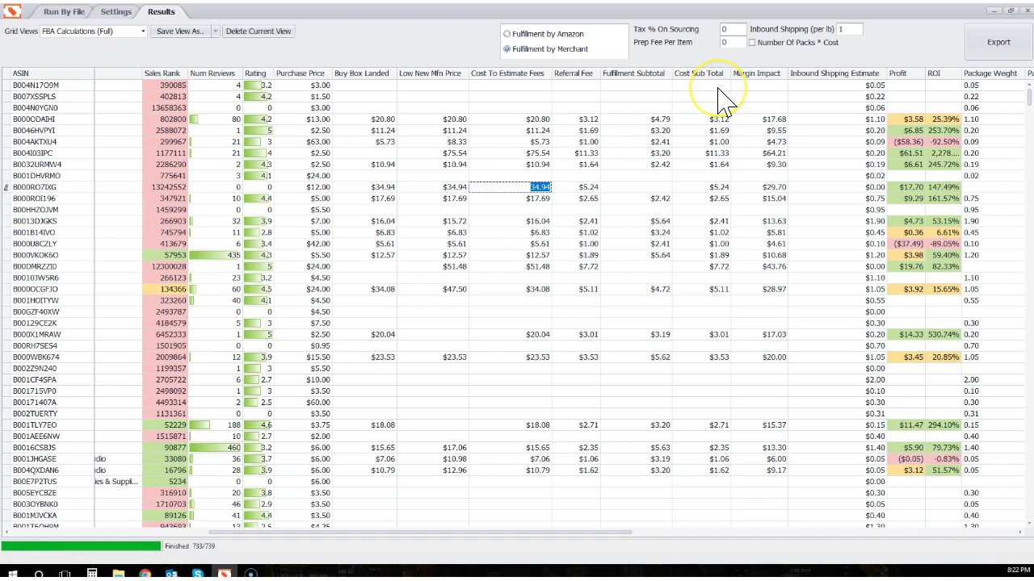
text(29.99)
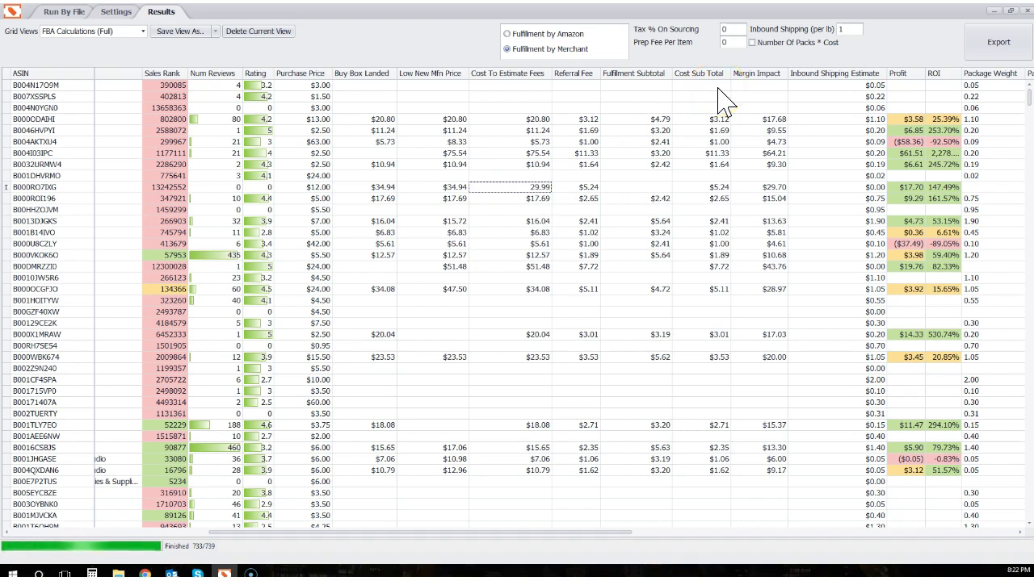
key(Tab)
mouse_move(913, 194)
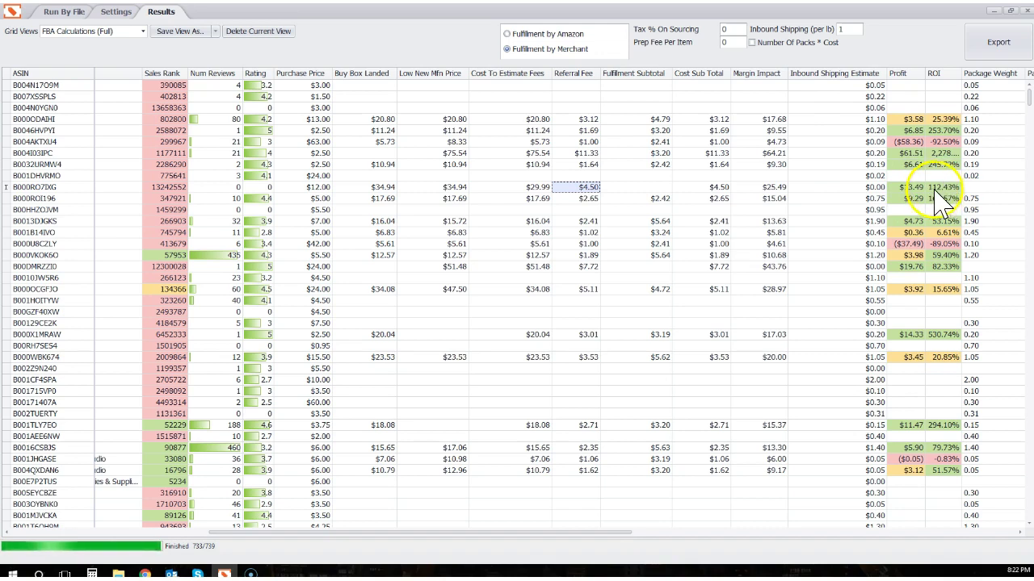
click(916, 201)
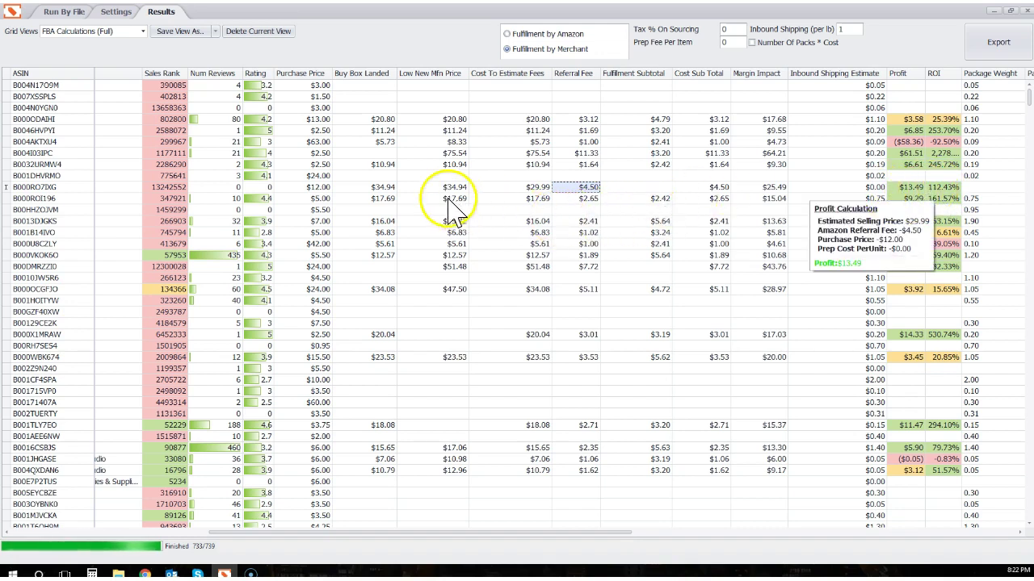
Replace B000RO7IXG's $29.99 fee estimate with 49.99, giving $30.49 profit and 254.10% ROI.
click(509, 187)
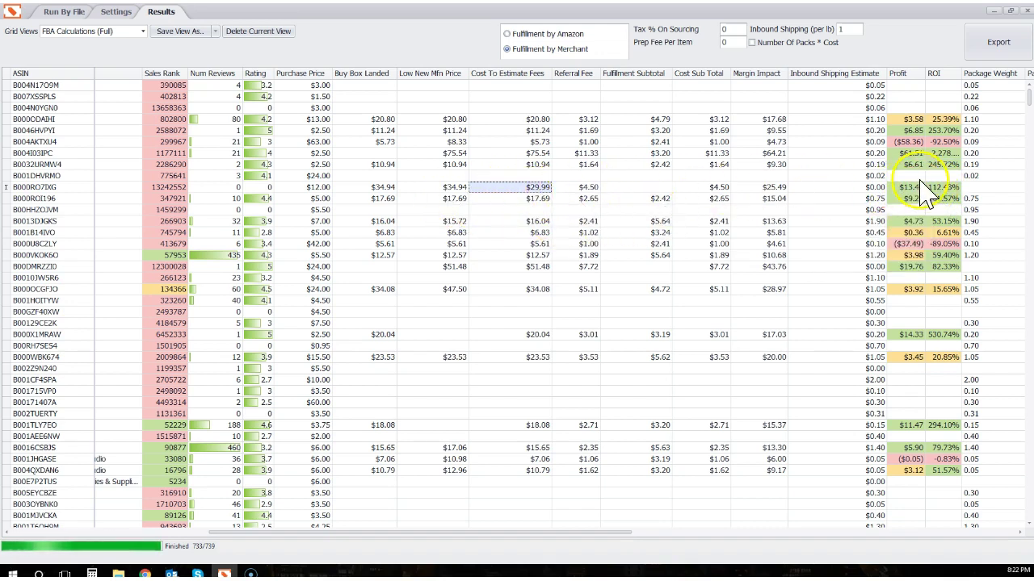
mouse_move(533, 201)
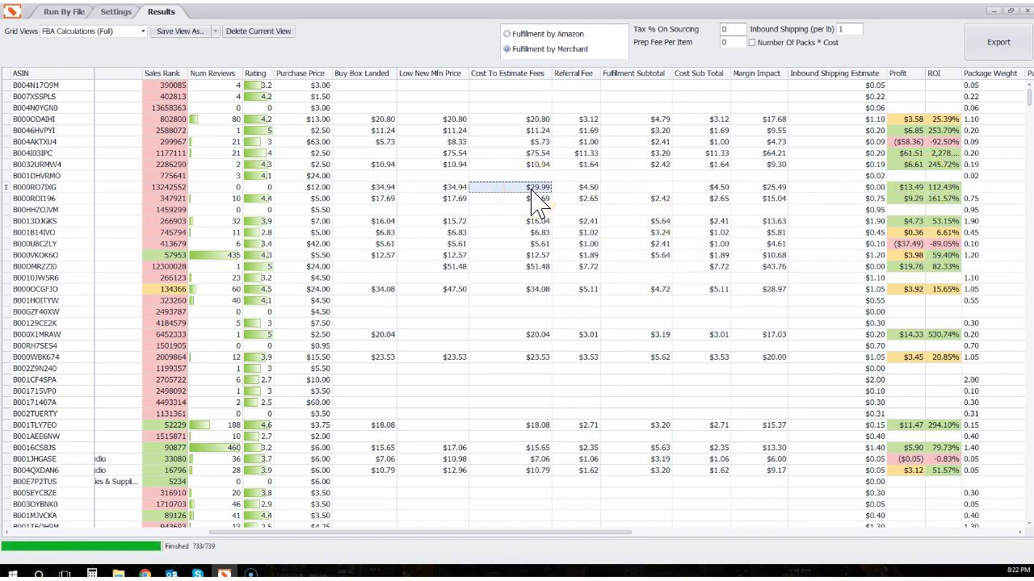
click(531, 187)
double_click(529, 187)
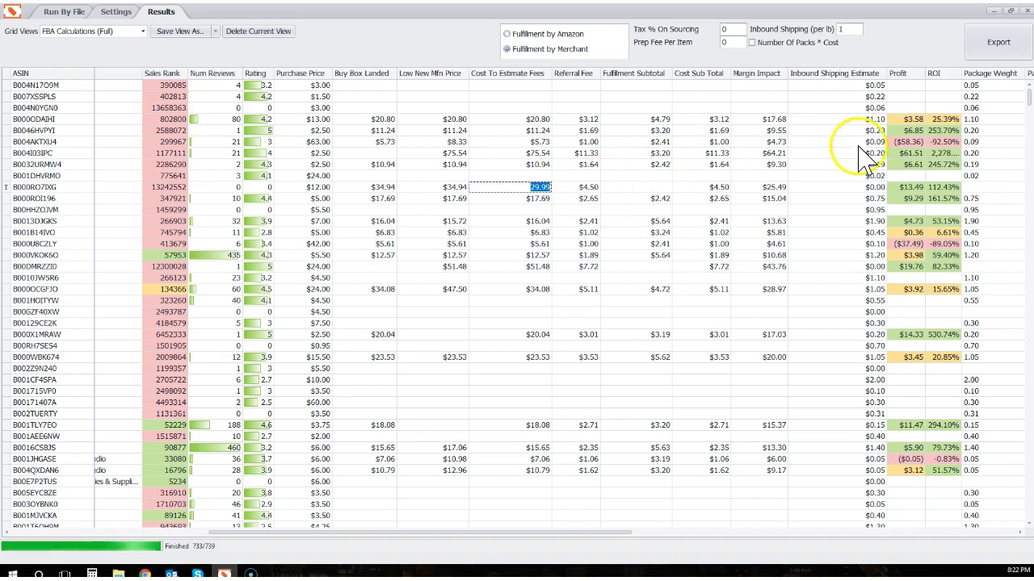
mouse_move(904, 198)
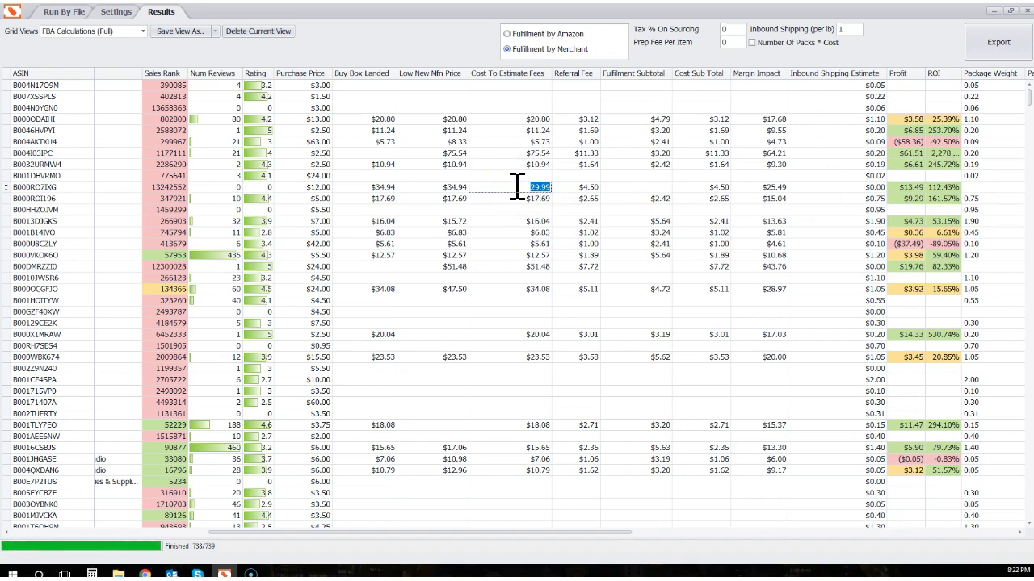
text(49.99)
key(Tab)
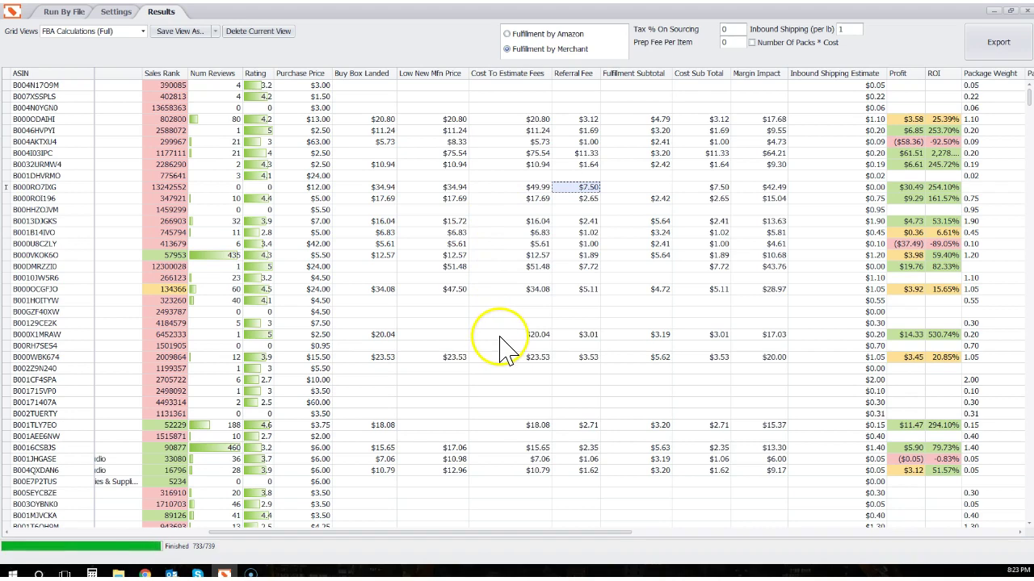
Scroll the grid back left, choose Potential Winners View, and drag the Product Group column wider.
drag(437, 533, 194, 529)
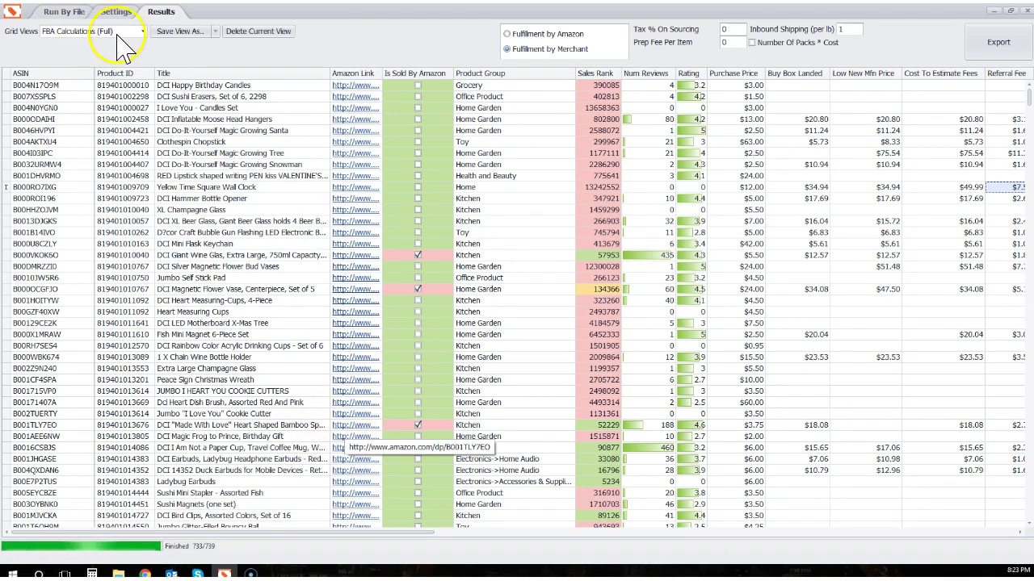
click(121, 31)
click(120, 69)
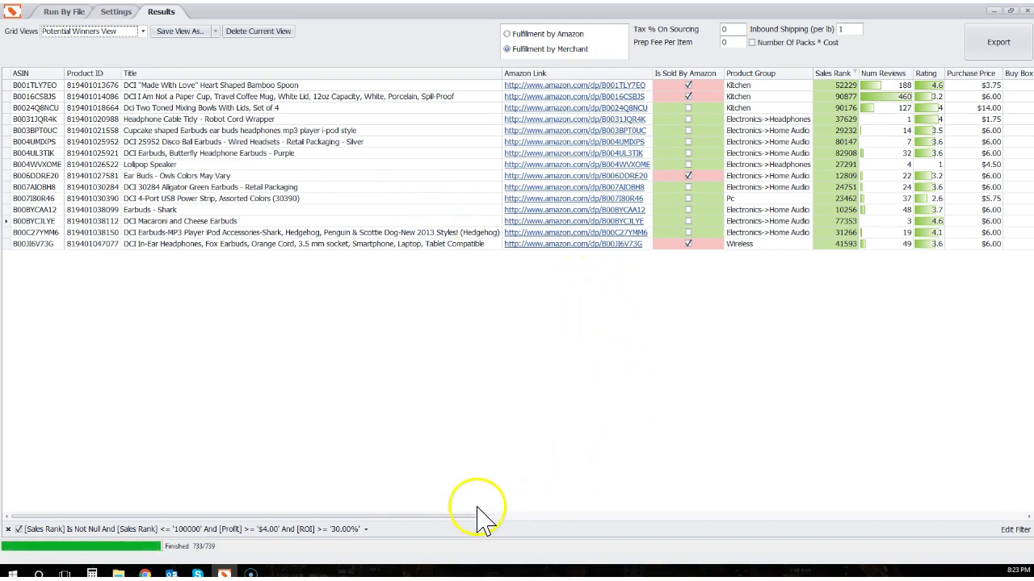
drag(468, 517, 452, 536)
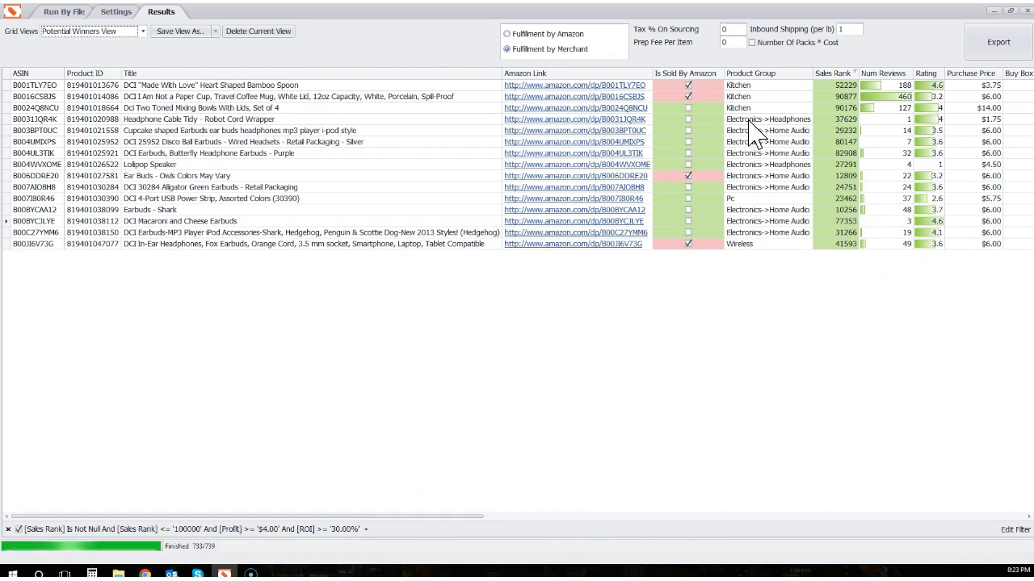
drag(812, 73, 862, 75)
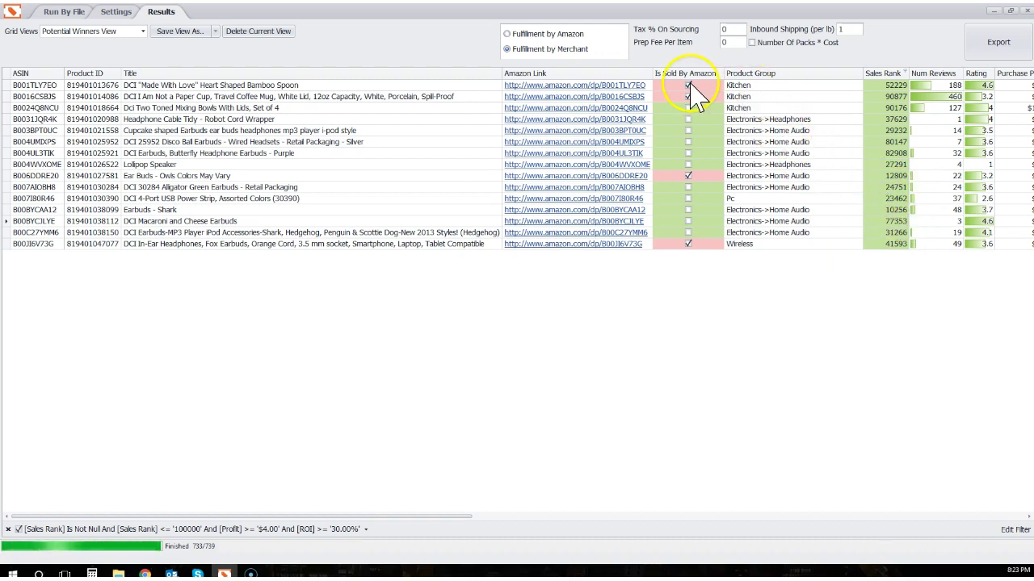
right_click(766, 86)
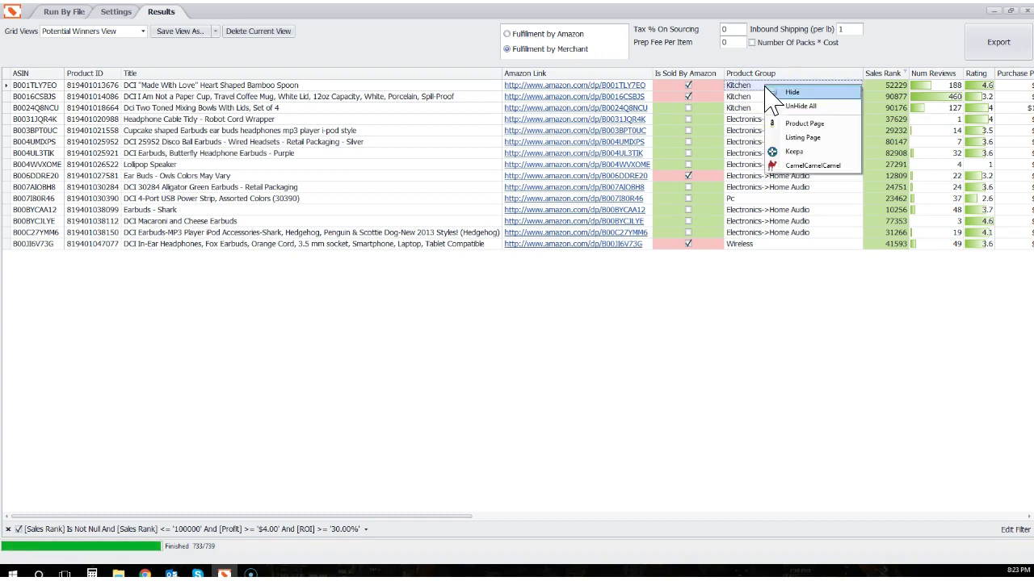
click(796, 92)
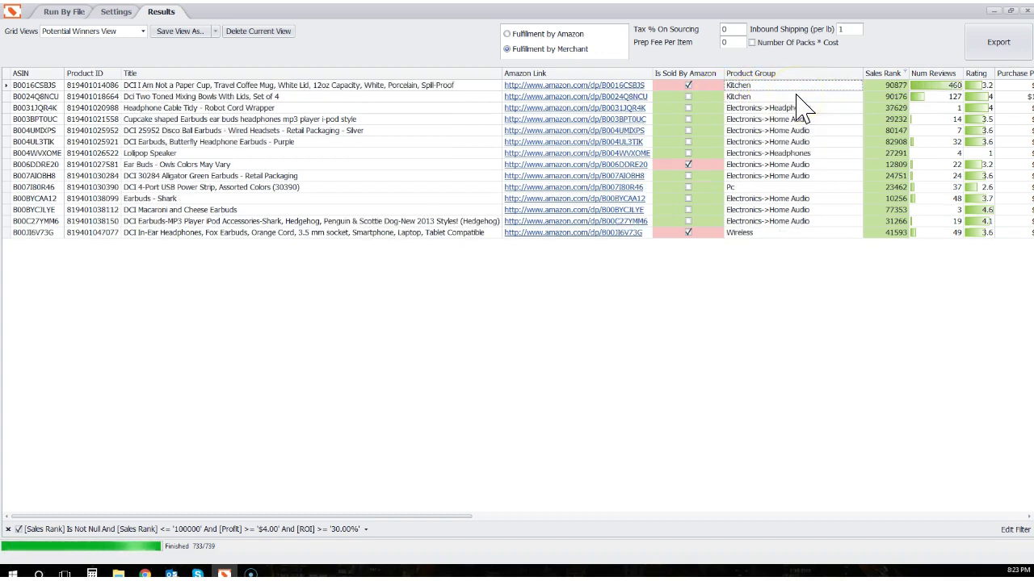
right_click(771, 83)
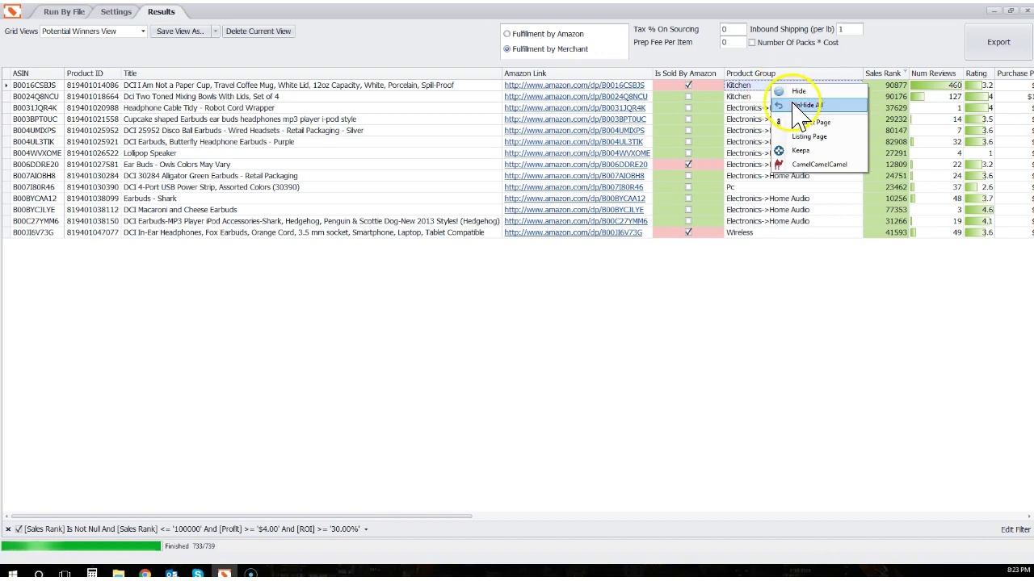
click(797, 91)
right_click(759, 153)
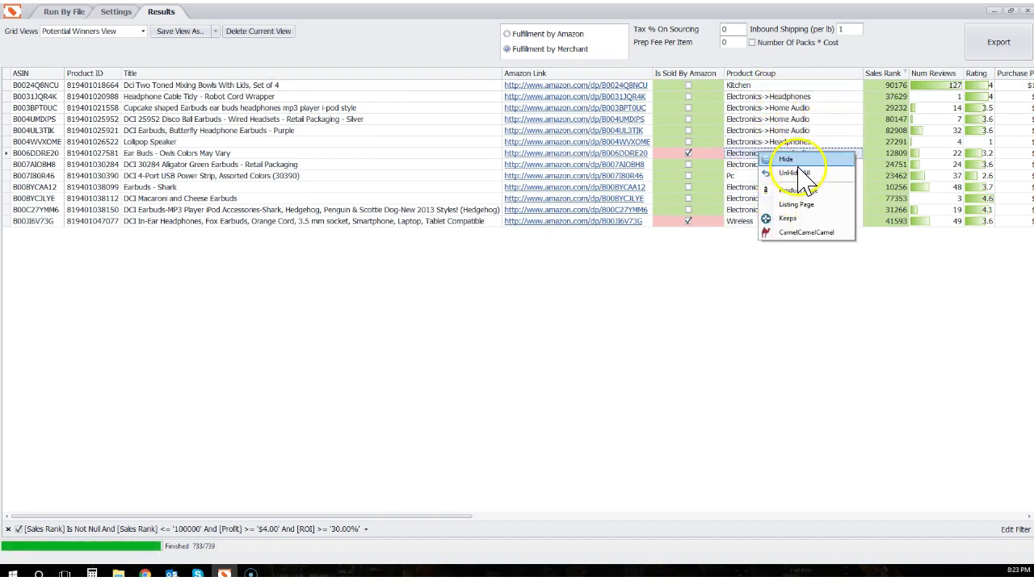
click(793, 159)
right_click(764, 153)
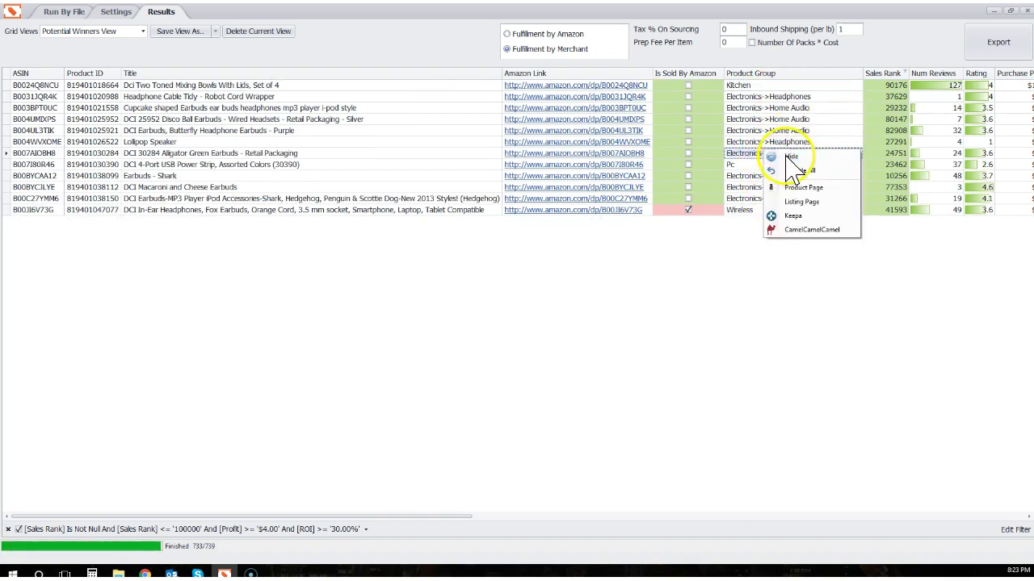
click(790, 157)
right_click(764, 153)
click(792, 156)
right_click(779, 165)
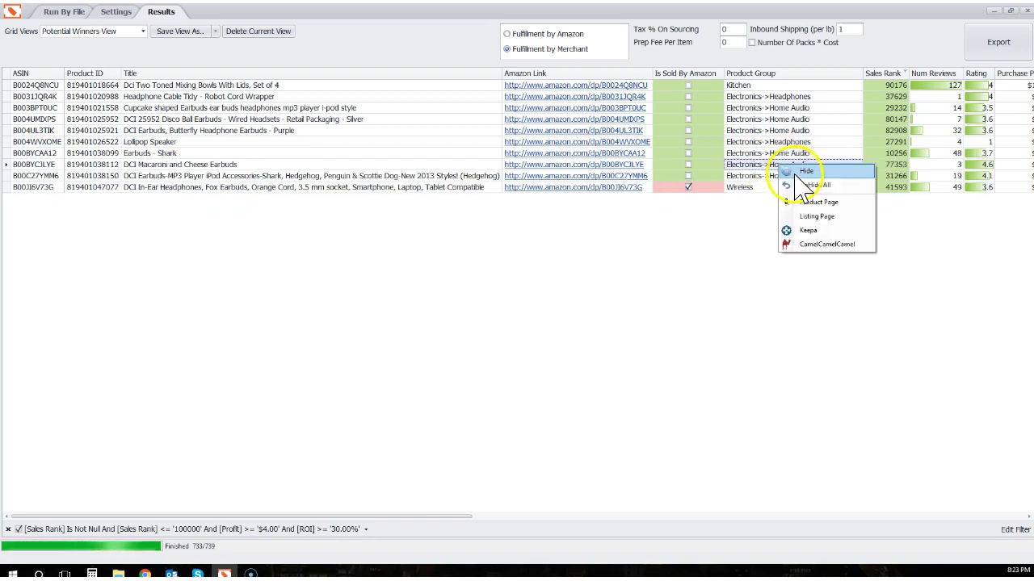
click(801, 170)
right_click(773, 130)
click(800, 138)
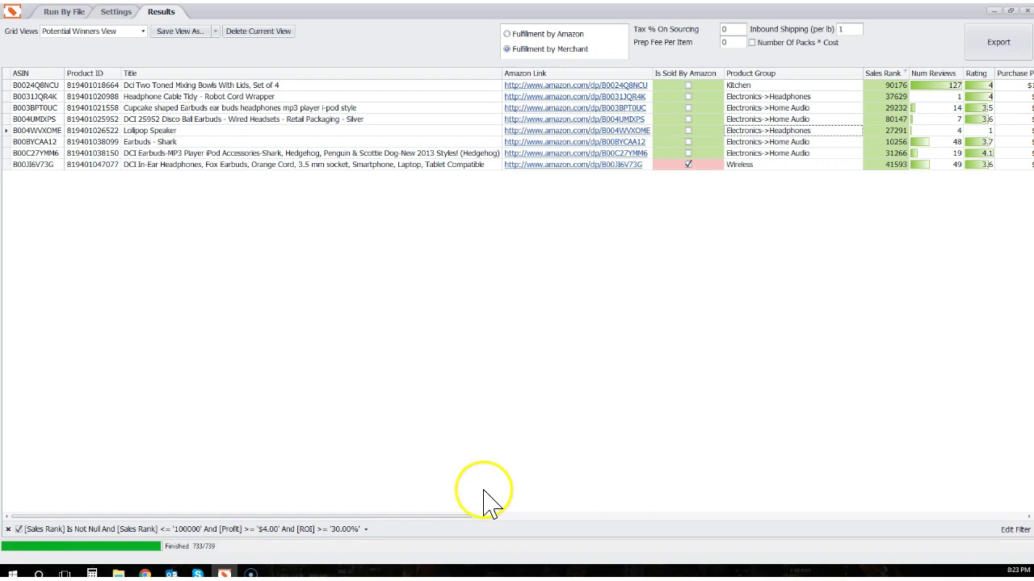
drag(459, 517, 522, 519)
right_click(646, 120)
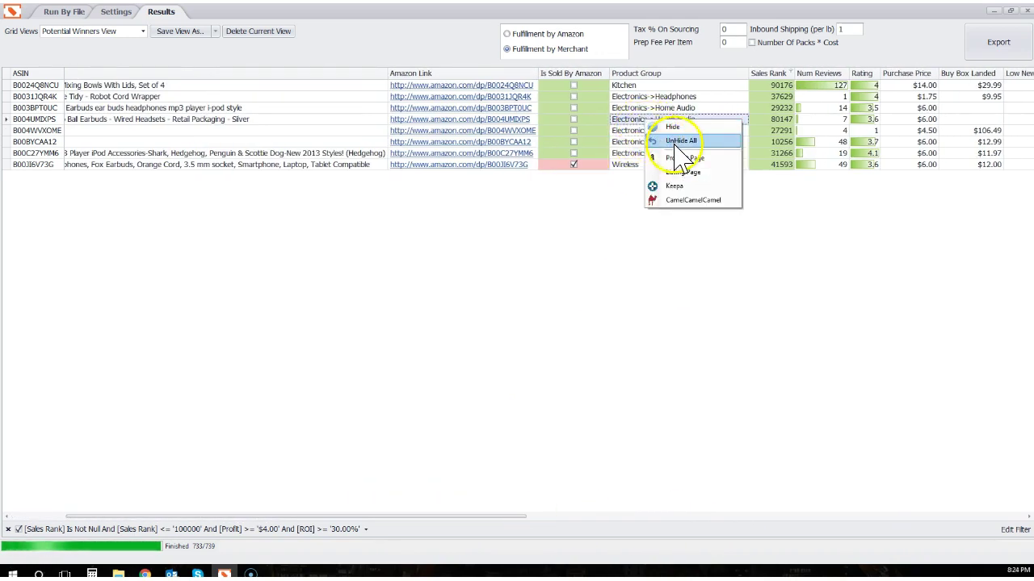
click(681, 141)
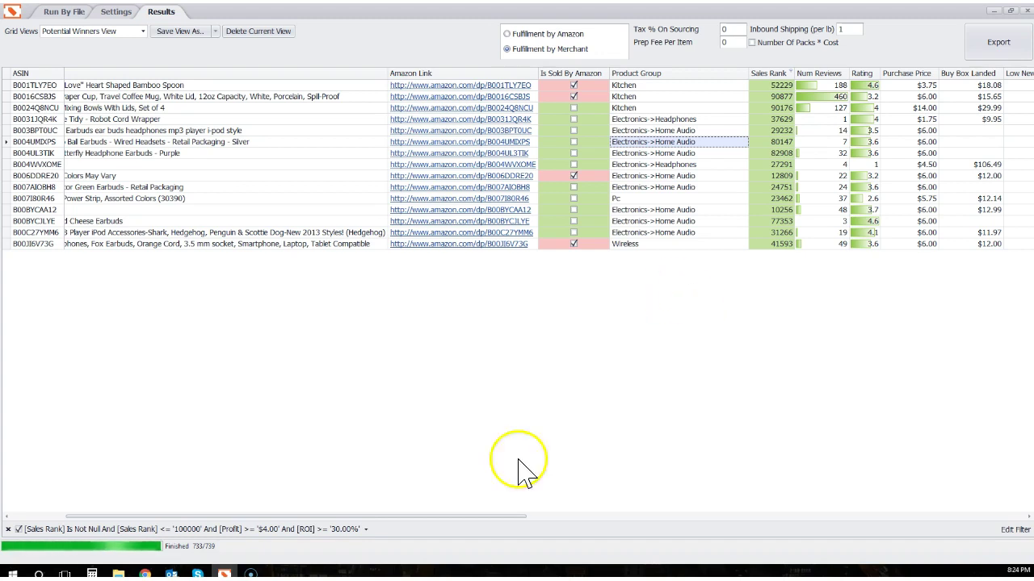
drag(484, 516, 827, 535)
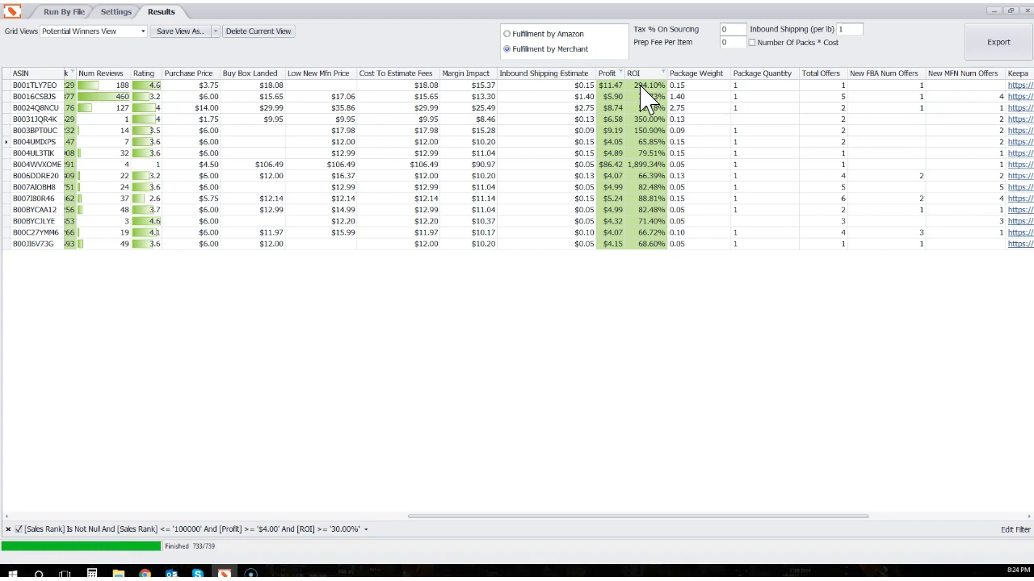
drag(633, 517, 279, 553)
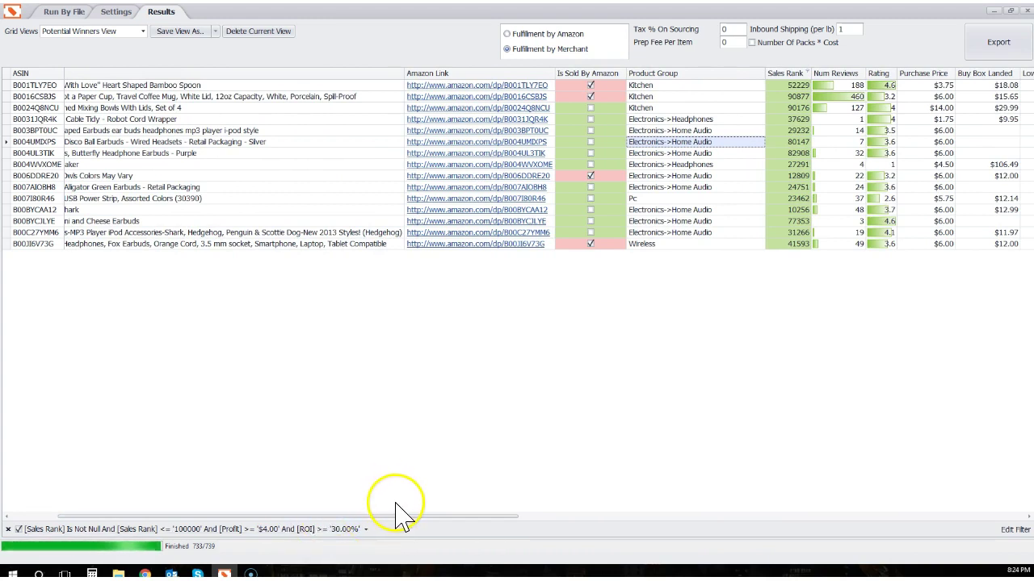
Choose FBA Calculations (Full), then narrow Title and Product Group so Sales Rank, Rating and prices show.
click(105, 30)
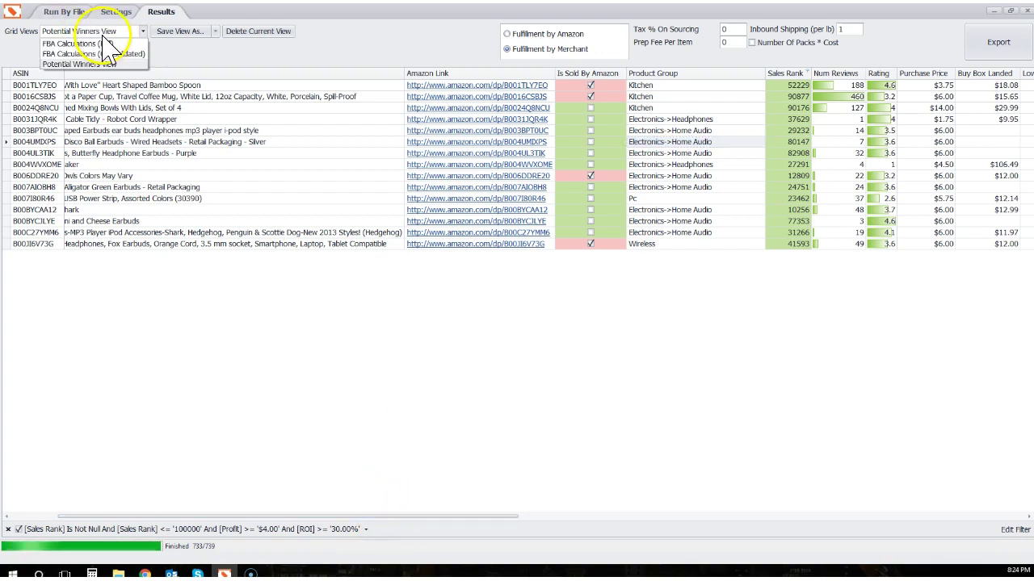
click(76, 41)
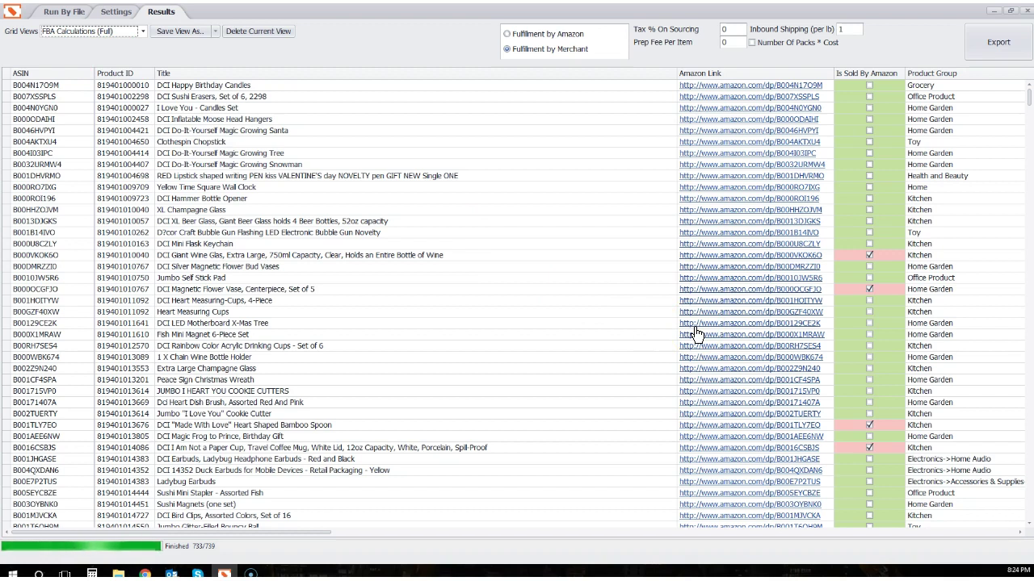
click(667, 234)
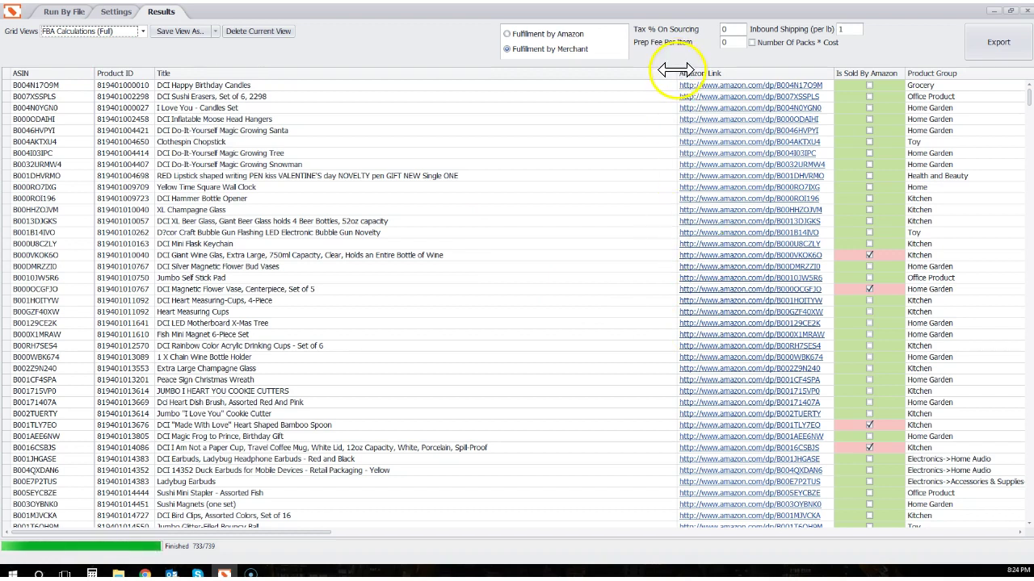
drag(675, 73, 377, 103)
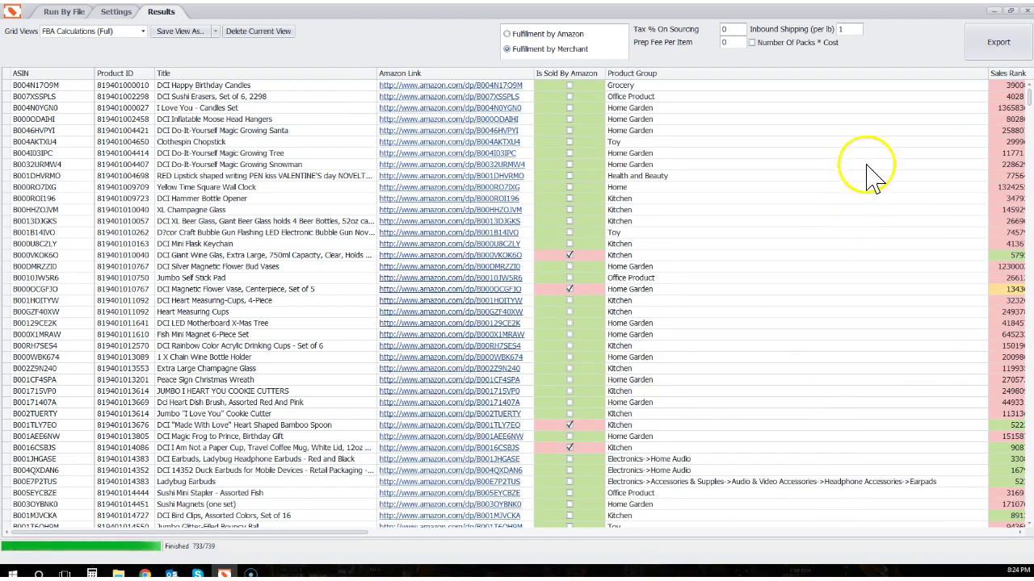
drag(987, 73, 704, 92)
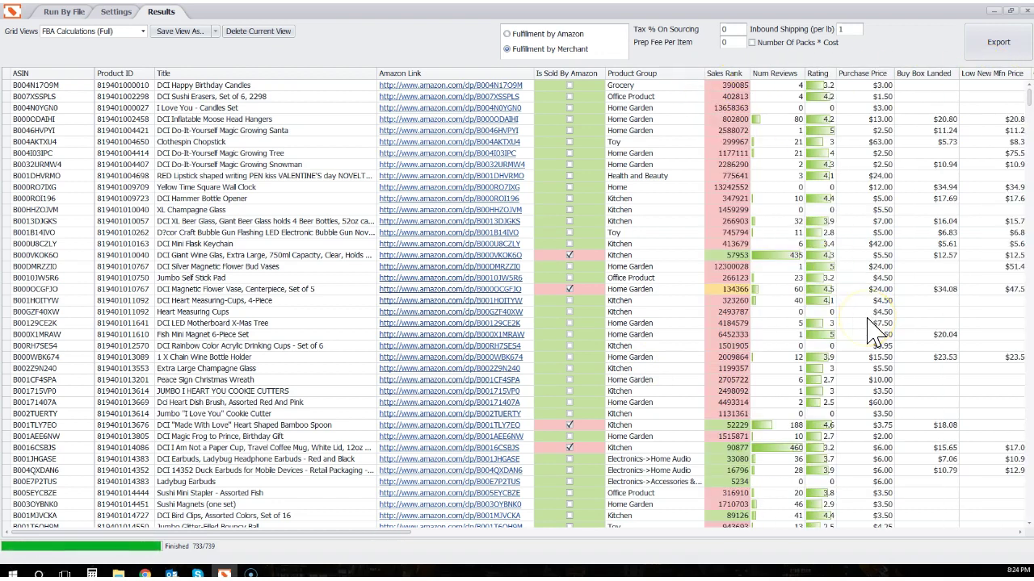